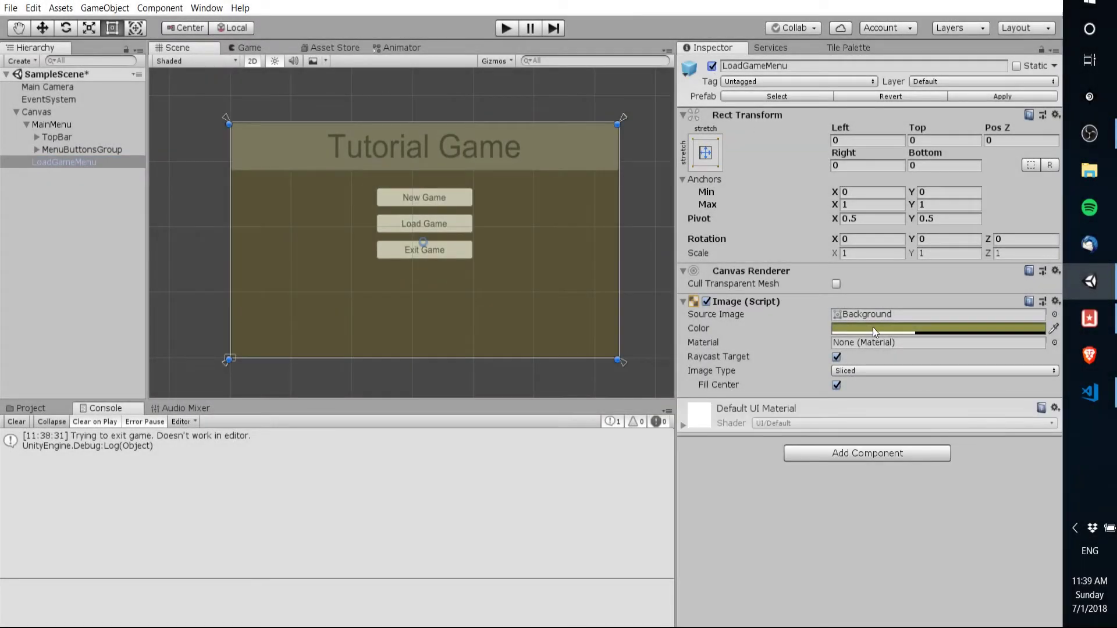
# Set the LoadGameMenu background colour's alpha to 255 so it is fully opaque.
pyautogui.click(954, 329)
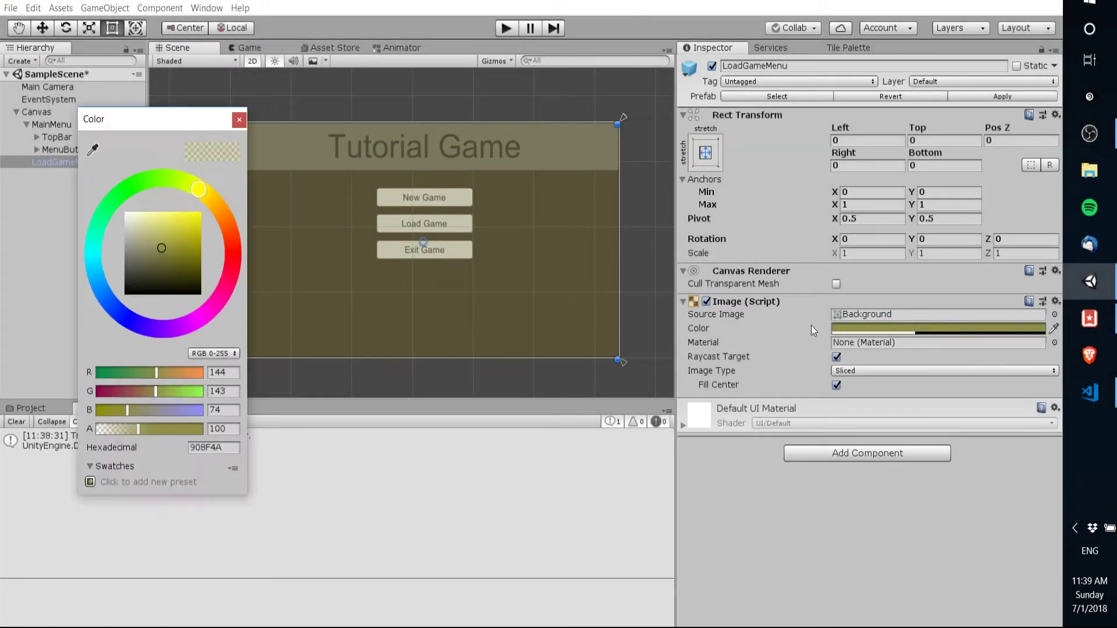
pyautogui.moveTo(135, 428); pyautogui.dragTo(277, 424)
pyautogui.click(238, 119)
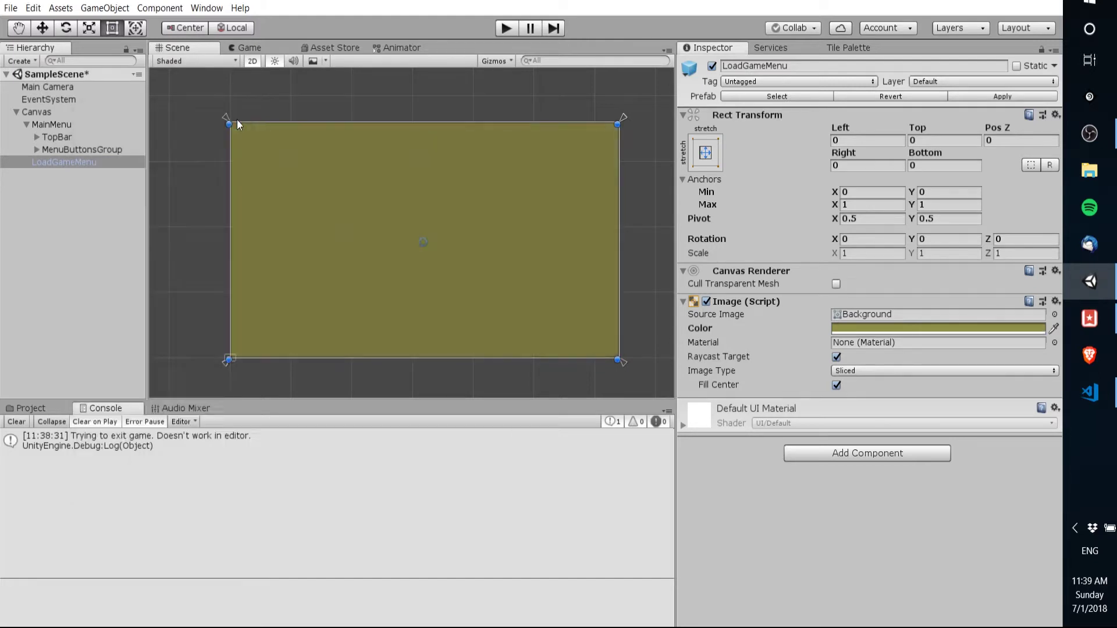
# Set the Rect Transform Left, Top, Right and Bottom insets all to 50.
pyautogui.click(704, 152)
pyautogui.click(861, 142)
pyautogui.write('50')
pyautogui.press('Tab')
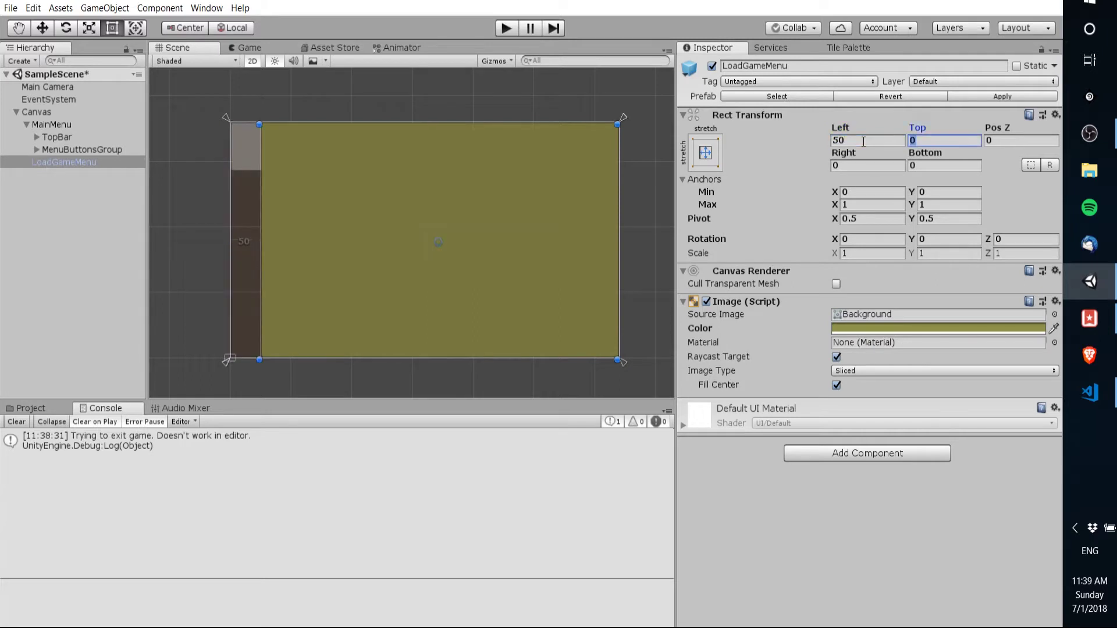
pyautogui.write('50')
pyautogui.press('Tab')
pyautogui.press('Tab')
pyautogui.write('50')
pyautogui.press('Tab')
pyautogui.write('50')
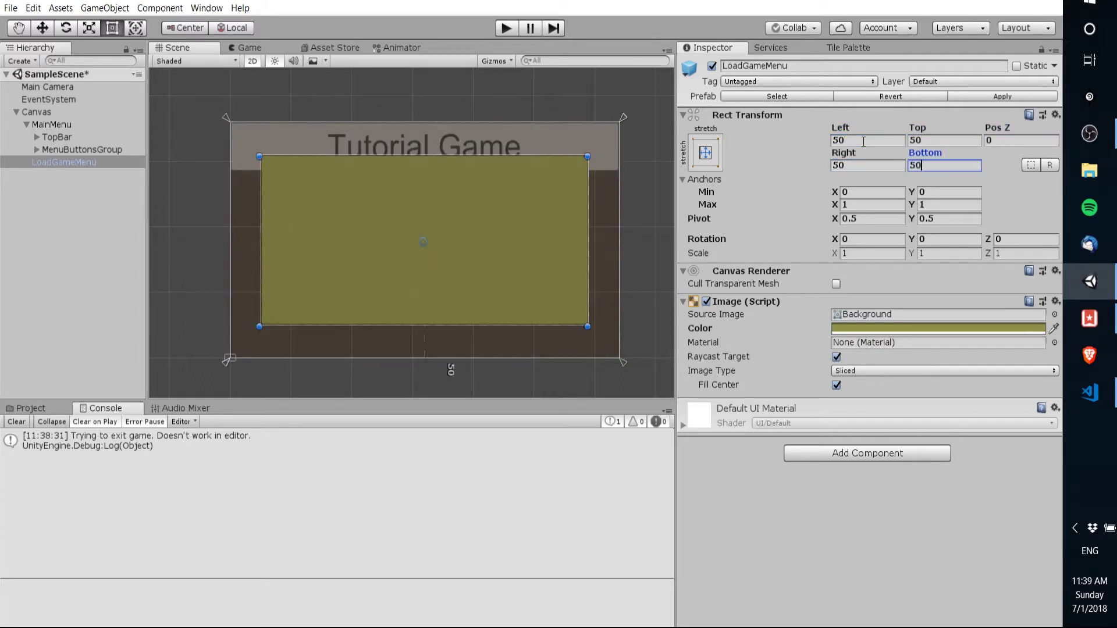
# Add a Panel inside LoadGameMenu, anchored top-stretch and shrunk to a 46.8-unit header strip.
pyautogui.rightClick(40, 165)
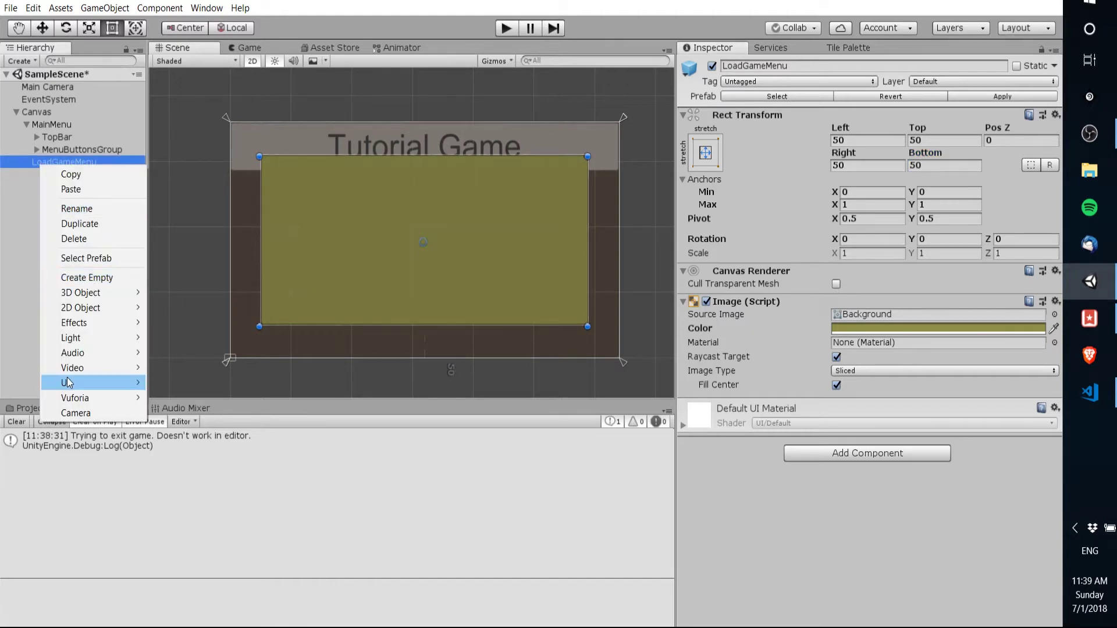
pyautogui.moveTo(68, 381)
pyautogui.click(215, 574)
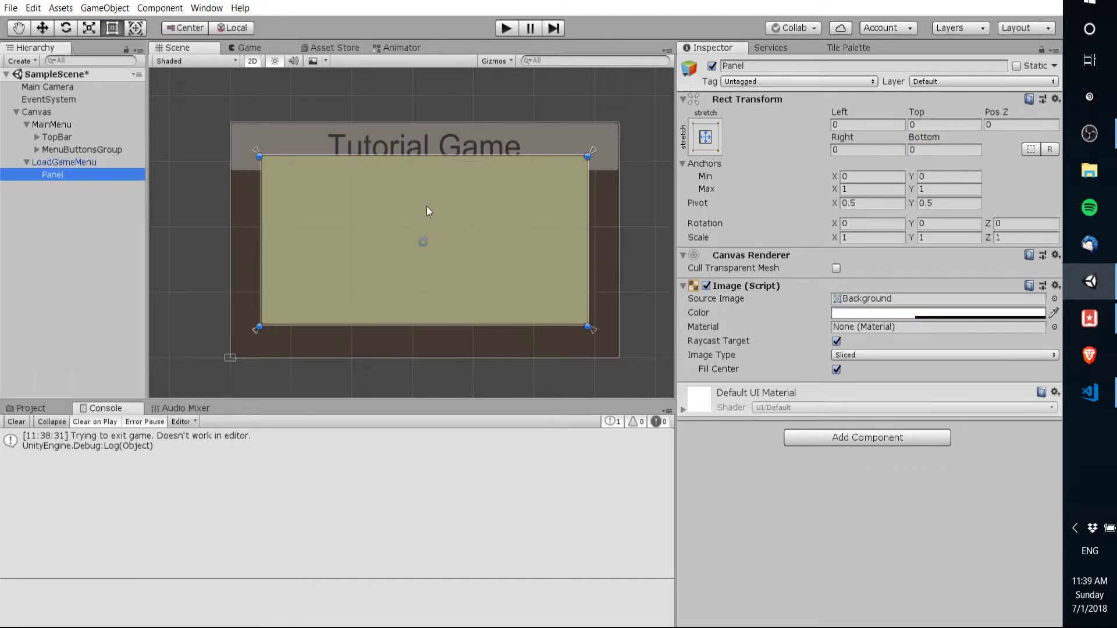
pyautogui.click(705, 137)
pyautogui.click(899, 224)
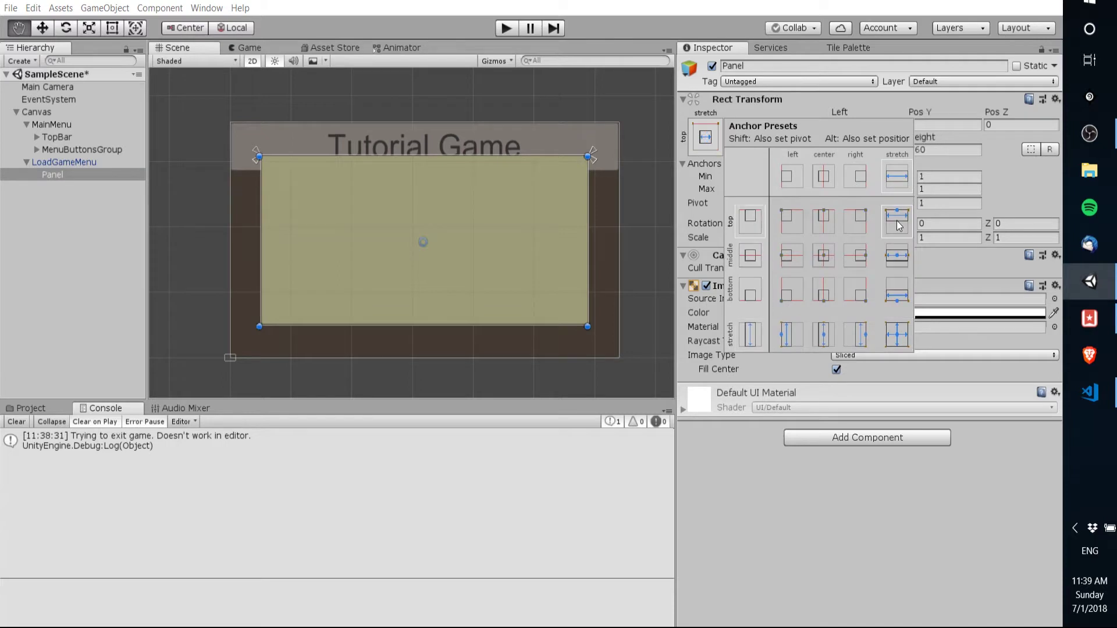
pyautogui.press('t')
pyautogui.moveTo(574, 323); pyautogui.dragTo(552, 186)
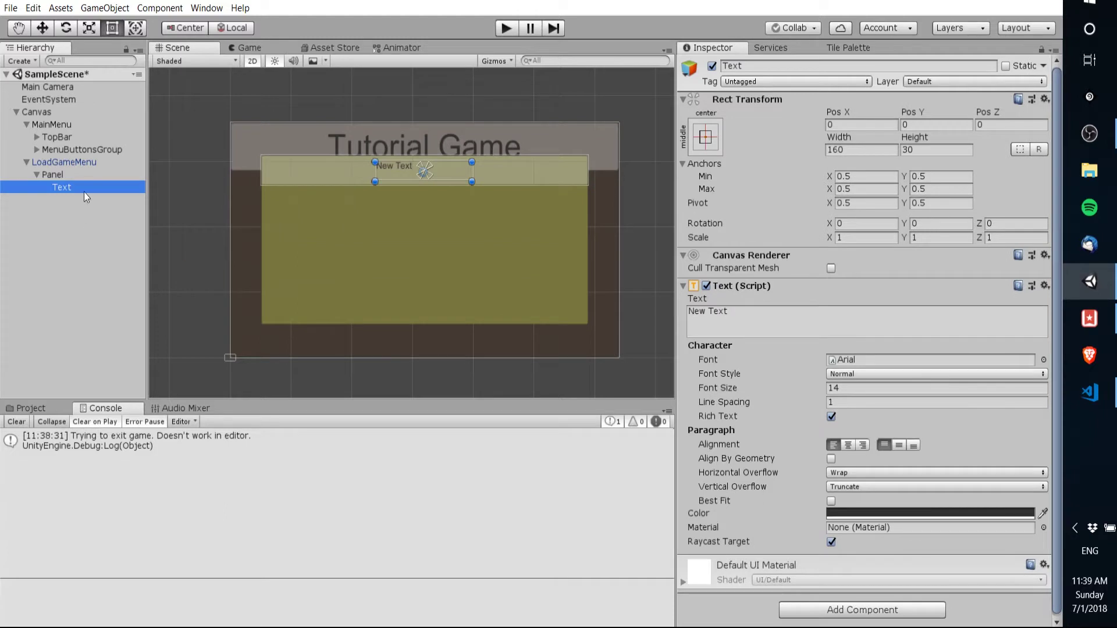
# Change the header's text label to 'Load Game'.
pyautogui.click(791, 330)
pyautogui.write('Load Game')
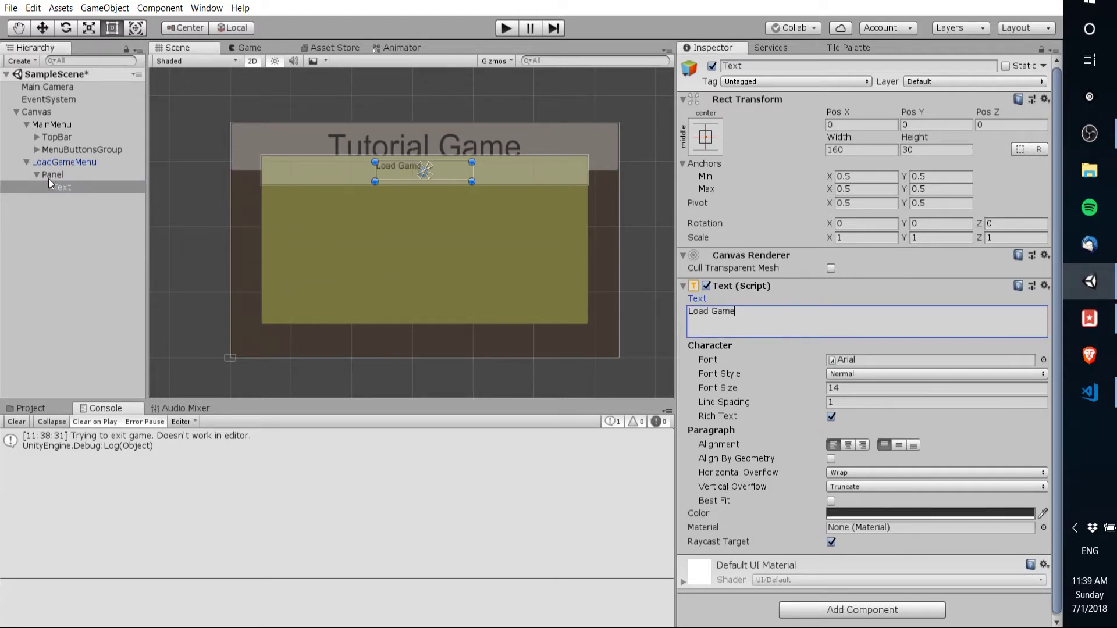
pyautogui.click(53, 175)
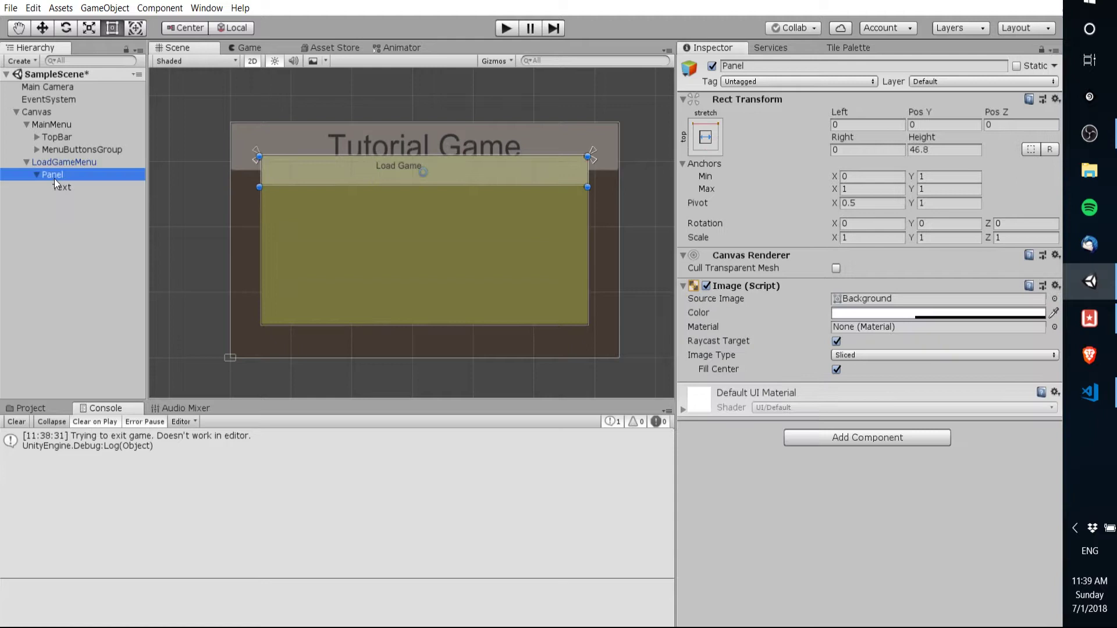
# Add a Button inside the header panel and move it to the header's right end.
pyautogui.rightClick(52, 176)
pyautogui.moveTo(131, 403)
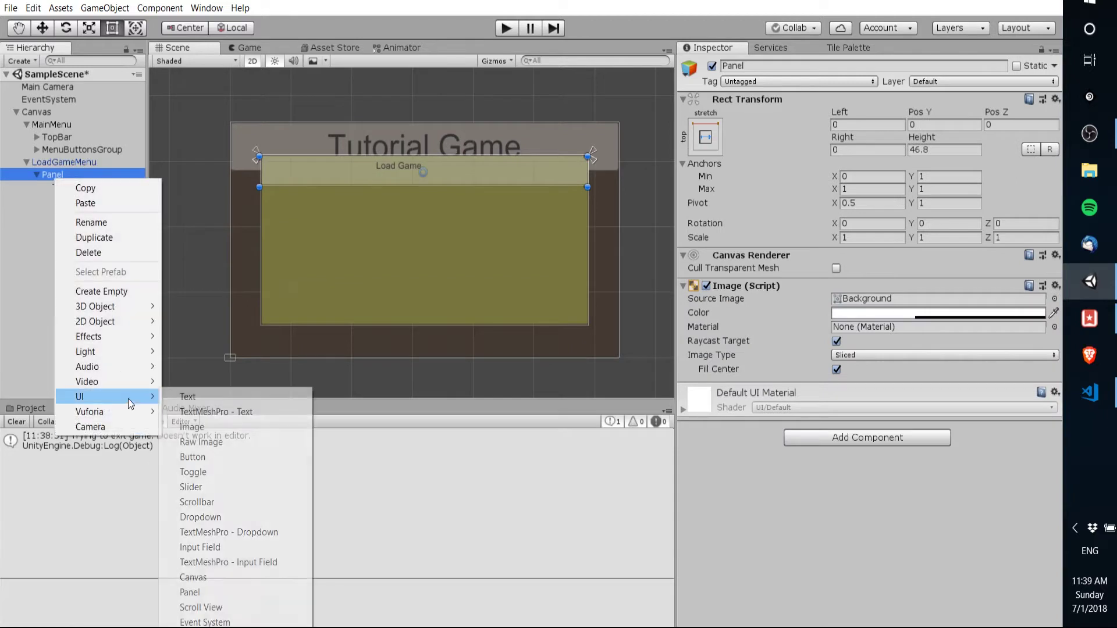
pyautogui.click(218, 461)
pyautogui.moveTo(433, 173); pyautogui.dragTo(559, 175)
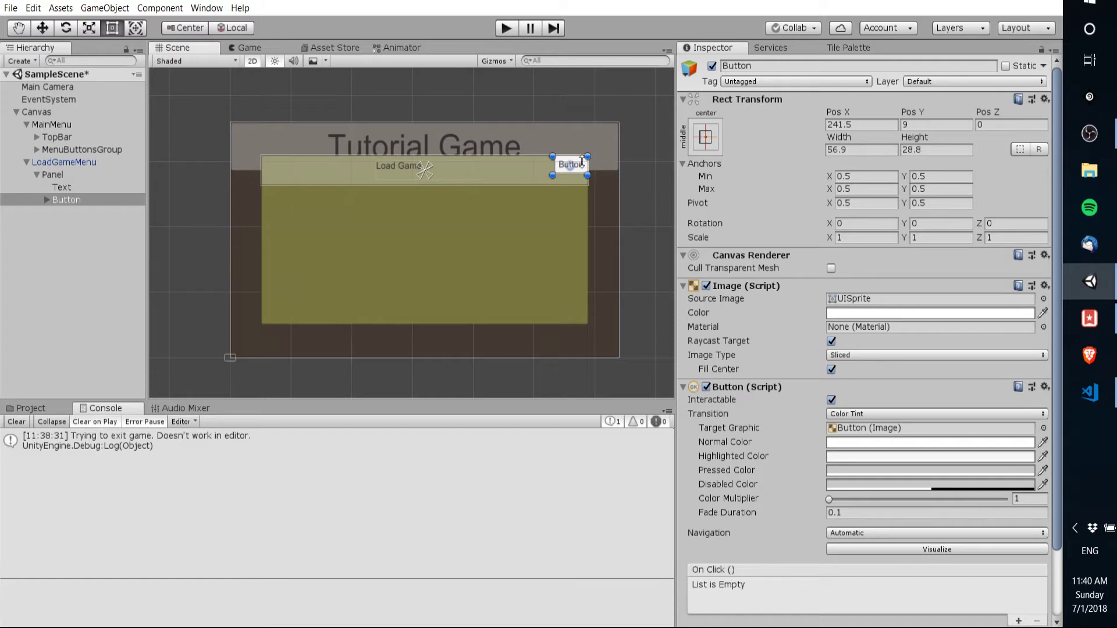
# Set the button's label text to 'X' with Best Fit enabled.
pyautogui.click(46, 200)
pyautogui.click(72, 212)
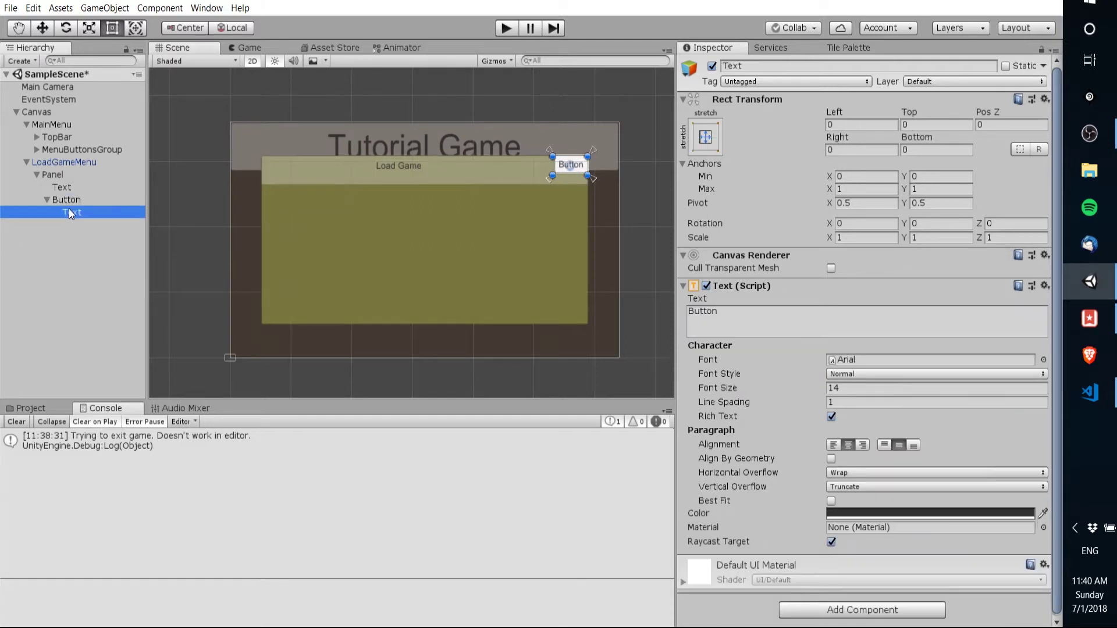
pyautogui.click(752, 318)
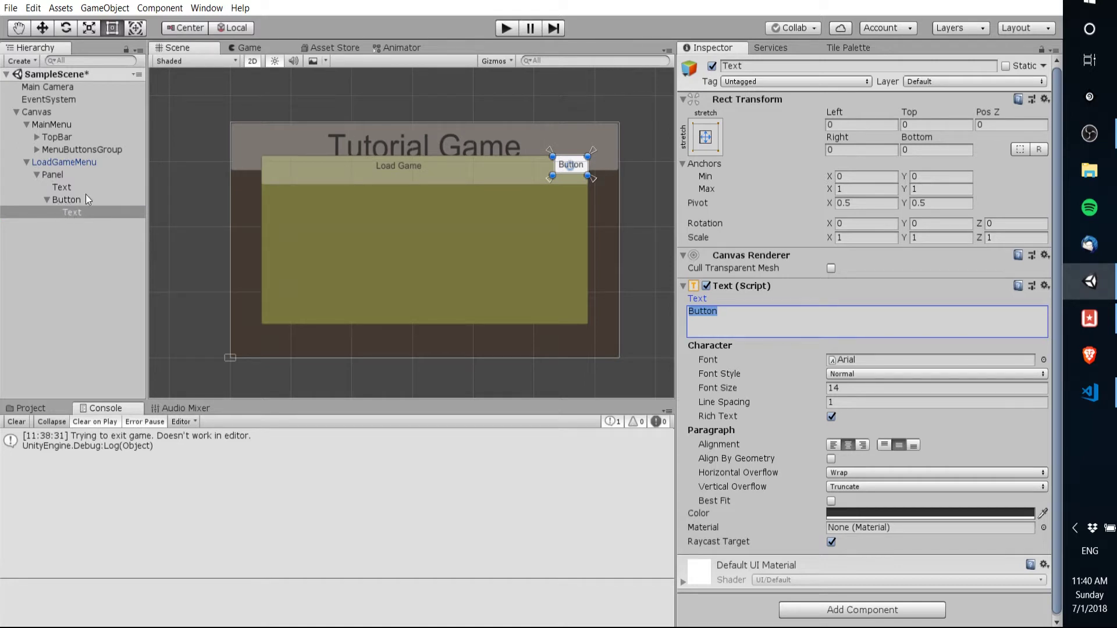
pyautogui.write('X')
pyautogui.click(831, 500)
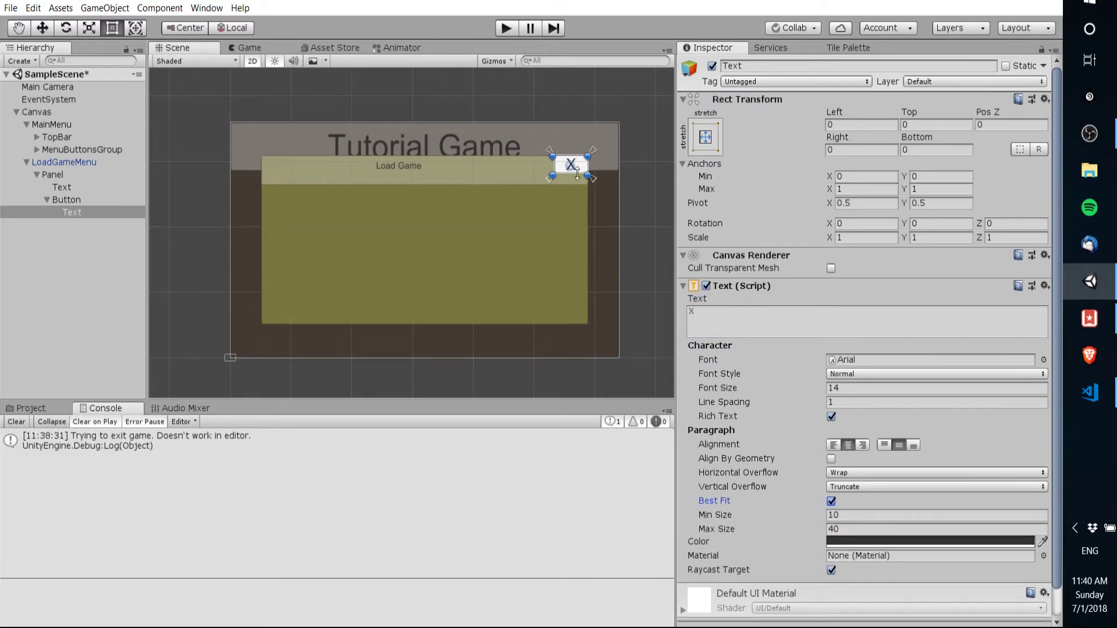
pyautogui.click(66, 199)
# Add an On Click action calling GameObject.SetActive (unticked) on LoadGameMenu.
pyautogui.scroll(-3, 807, 469)
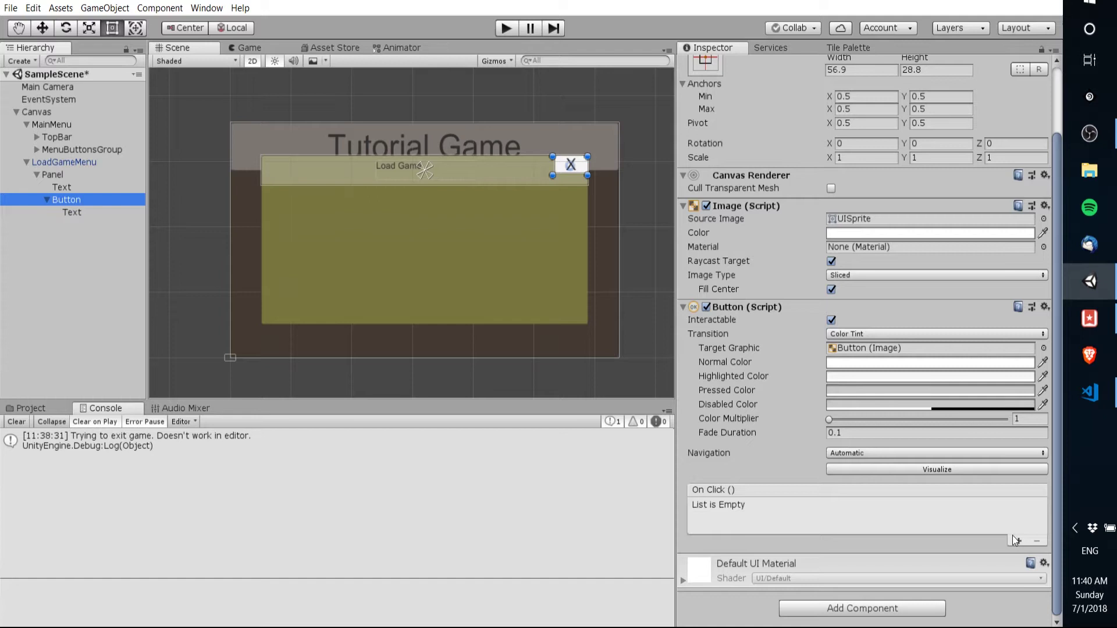
pyautogui.click(1017, 539)
pyautogui.click(74, 165)
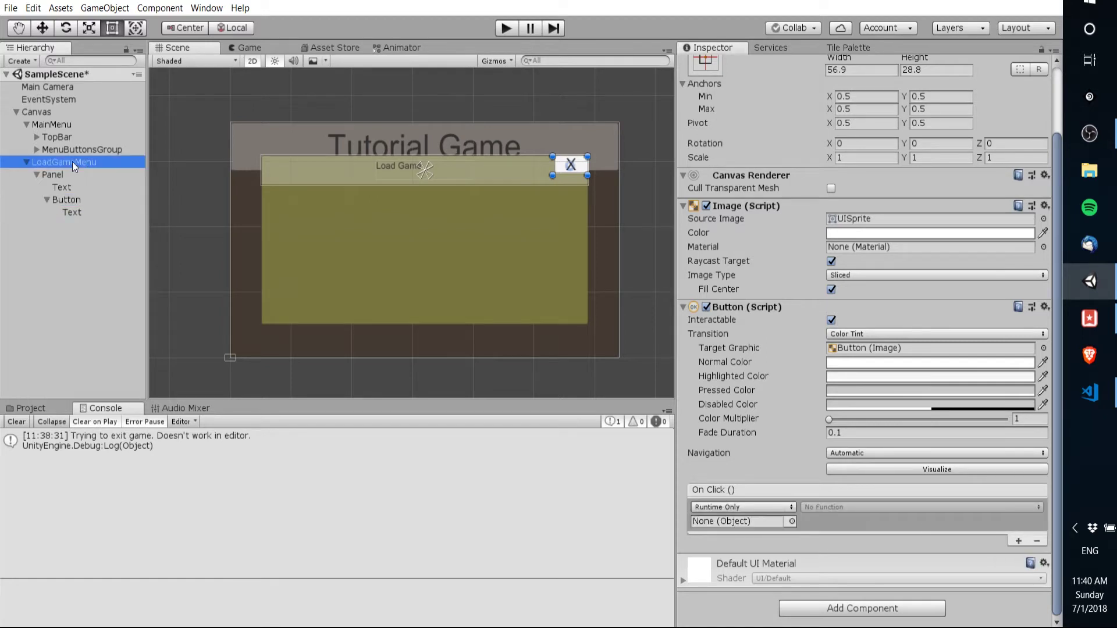
pyautogui.moveTo(74, 165); pyautogui.dragTo(776, 453)
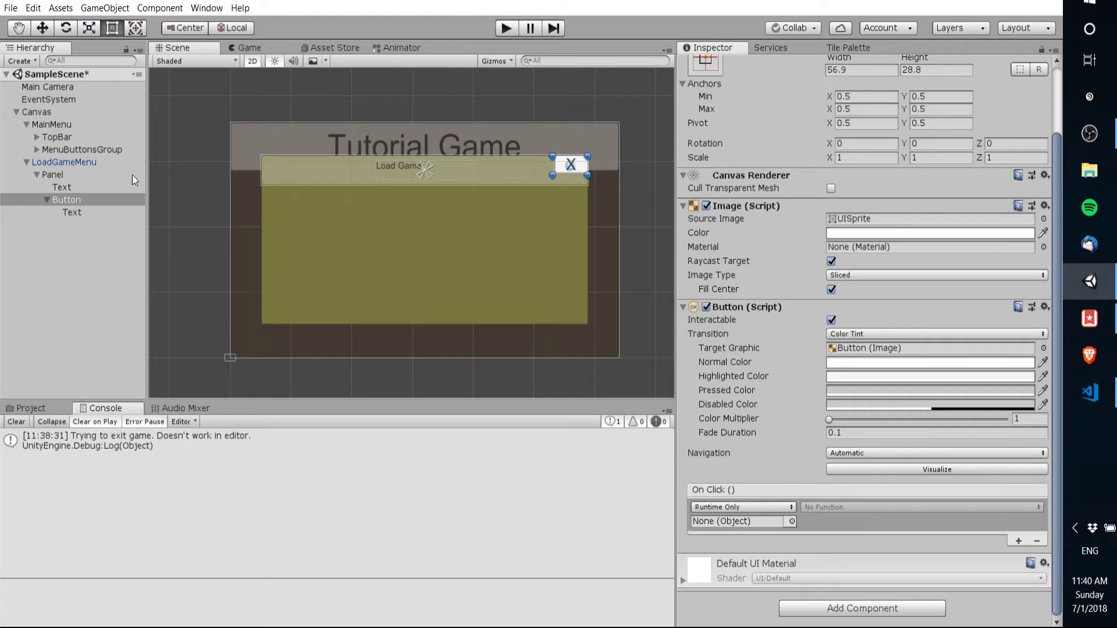
pyautogui.moveTo(60, 162); pyautogui.dragTo(730, 523)
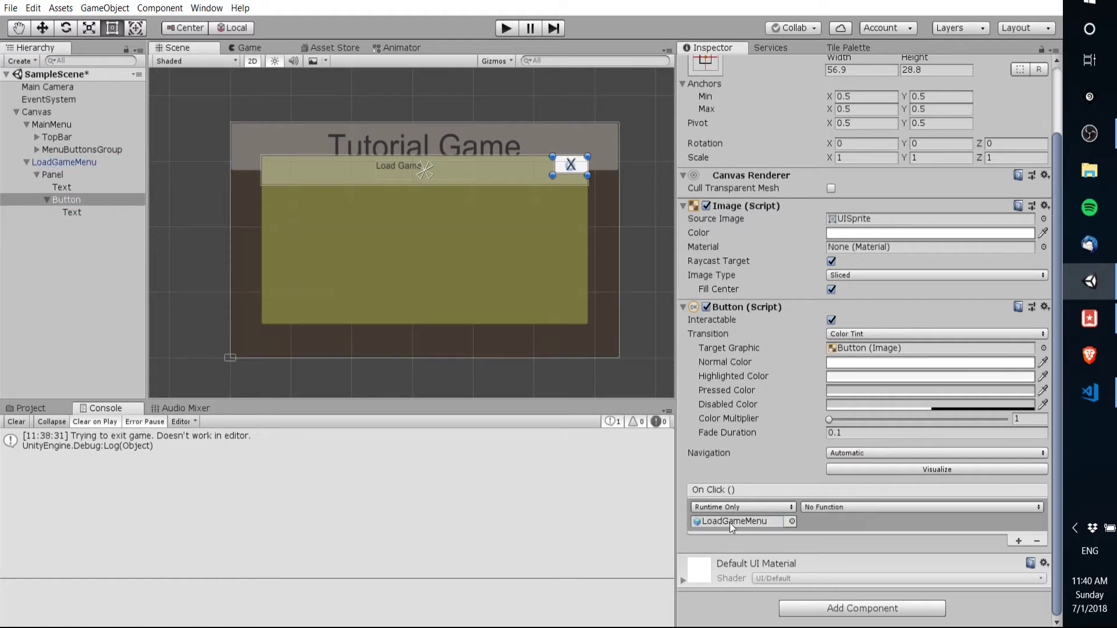
pyautogui.click(839, 508)
pyautogui.moveTo(893, 546)
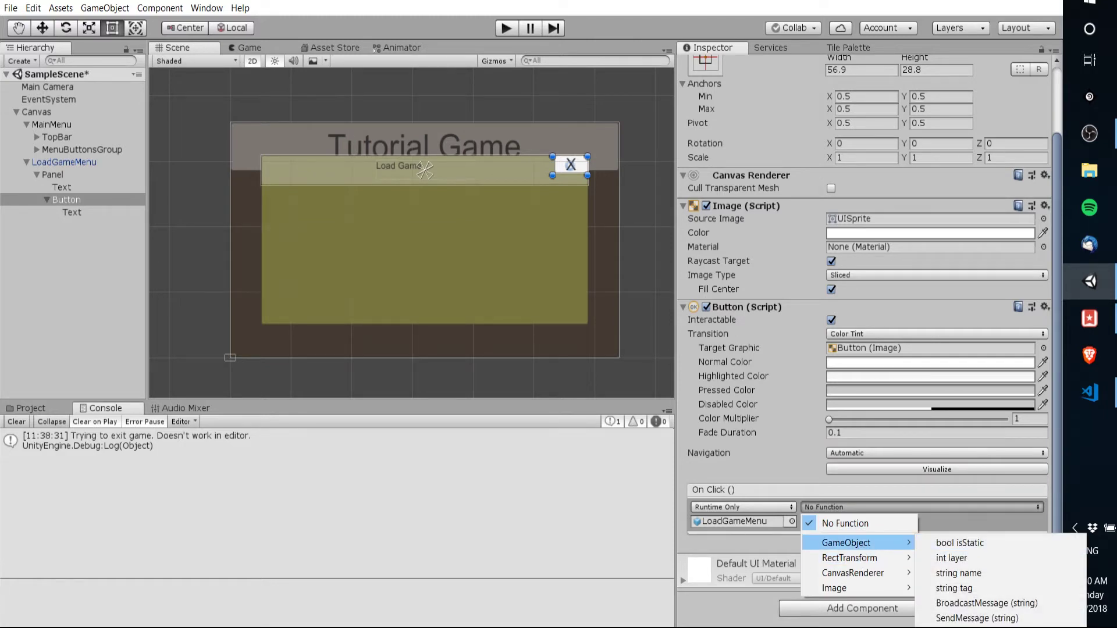
pyautogui.click(965, 621)
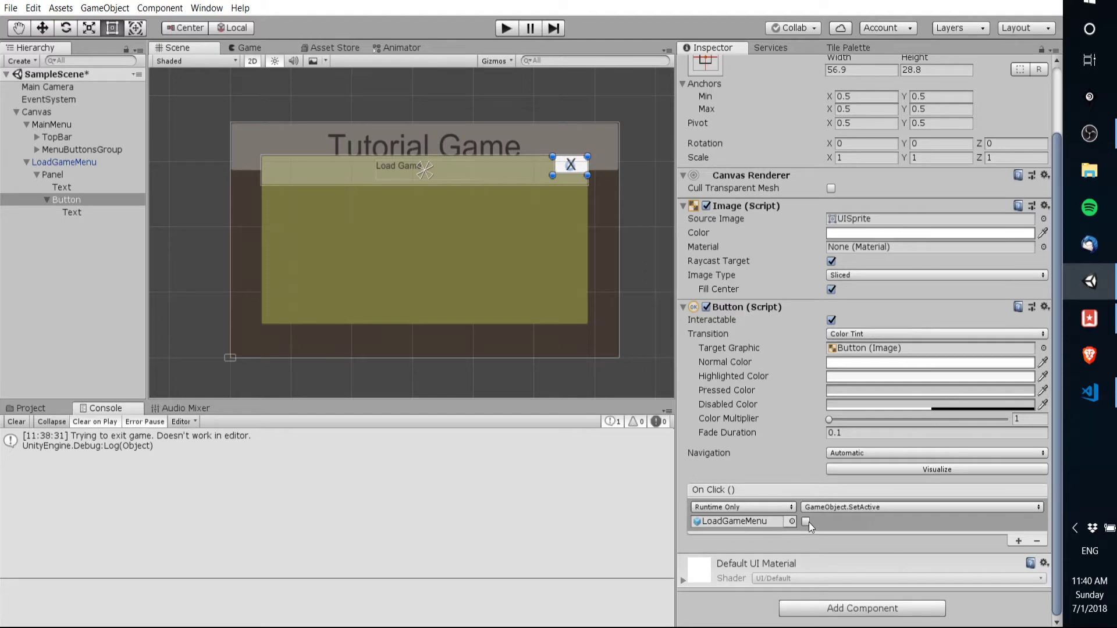
# Check the loadGameMenu.SetActive(true) line in the MainMenu script.
pyautogui.click(1089, 393)
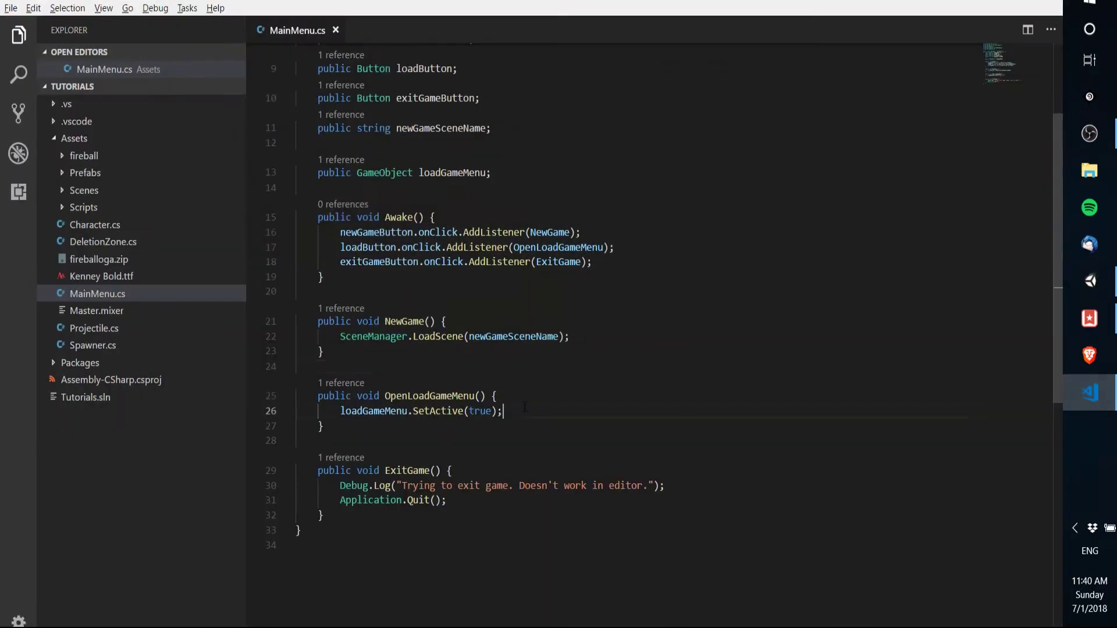
pyautogui.moveTo(524, 410); pyautogui.dragTo(340, 411)
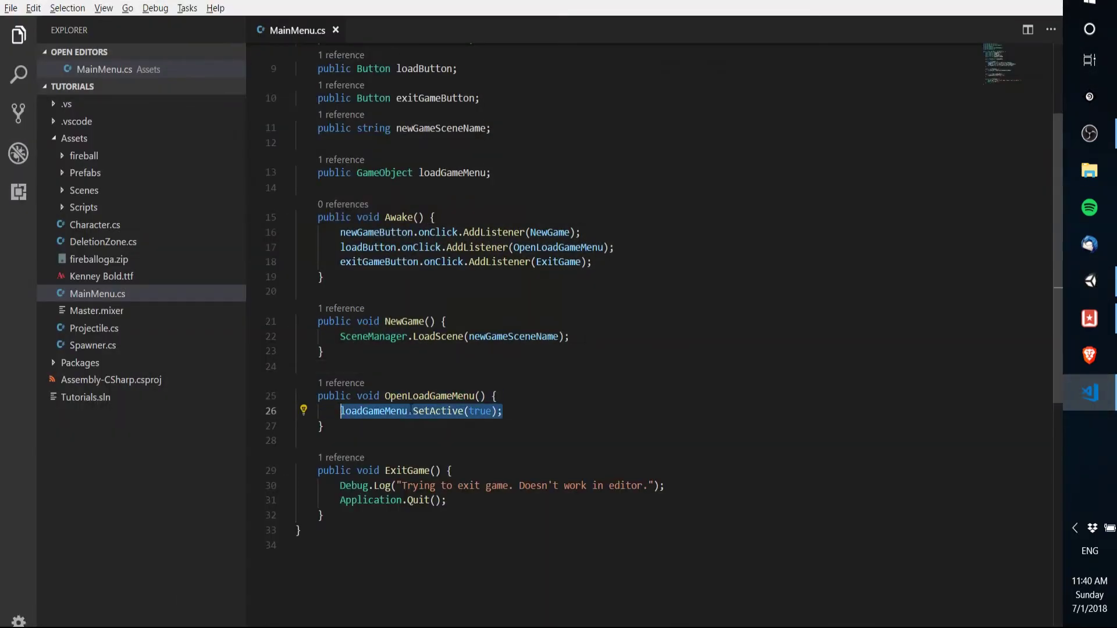
pyautogui.hotkey('alt', 'Tab')
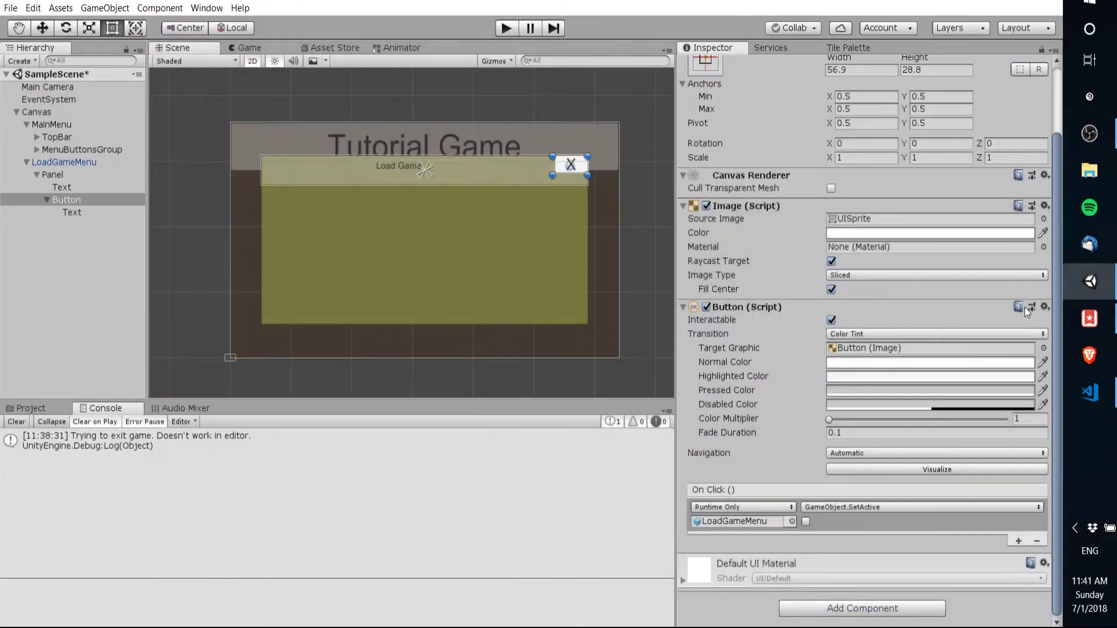
# Save LoadGameMenu as a prefab in Assets/Prefabs and apply its header and X button setup.
pyautogui.click(99, 171)
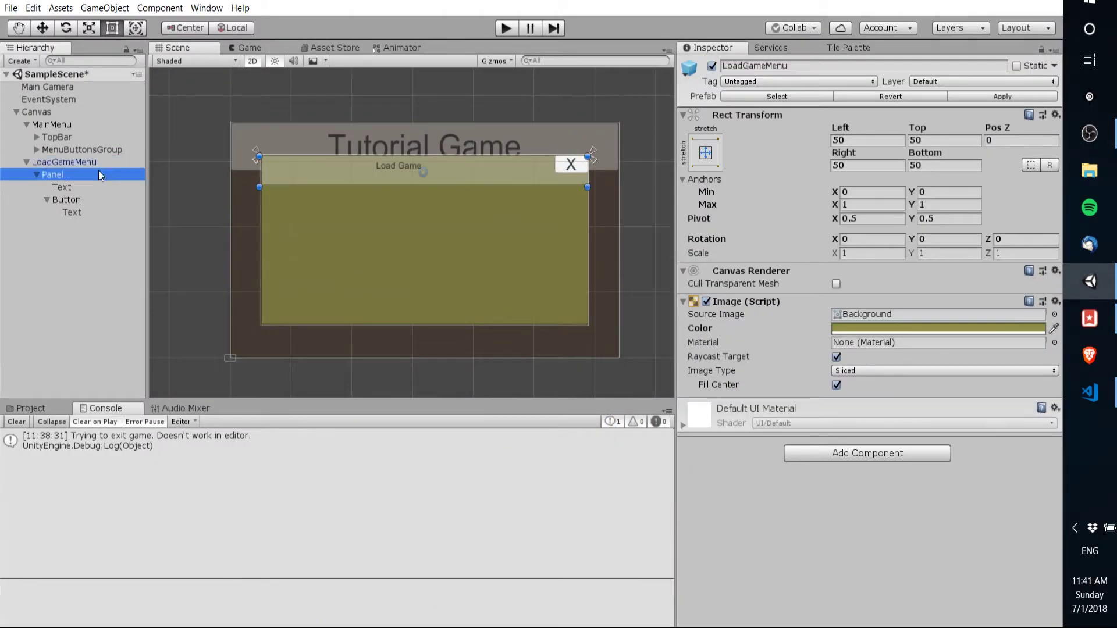
pyautogui.click(101, 161)
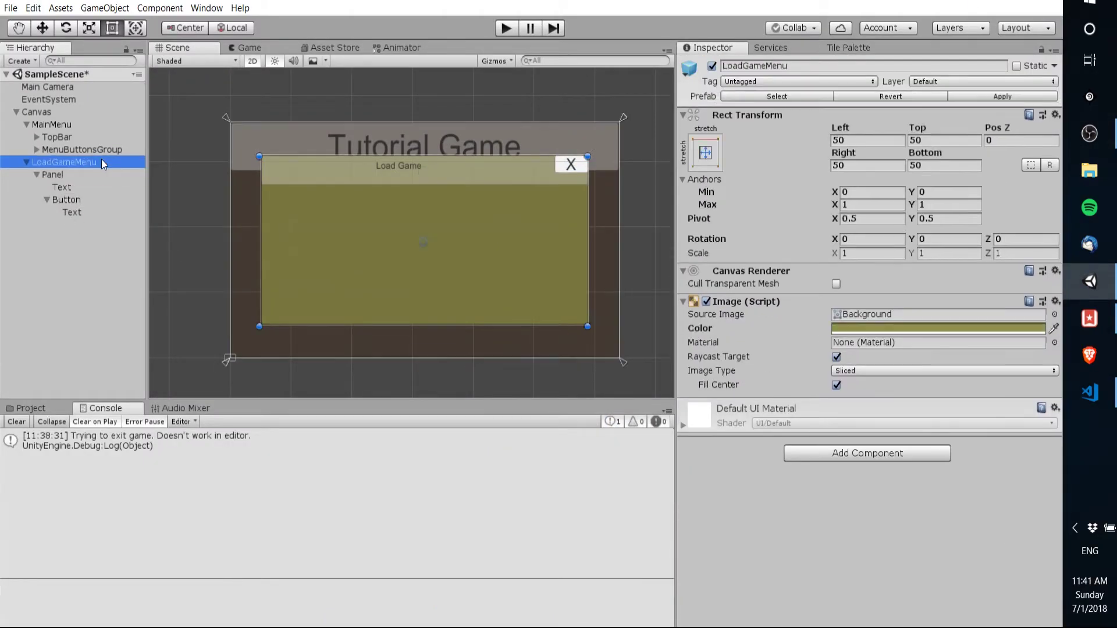
pyautogui.click(35, 408)
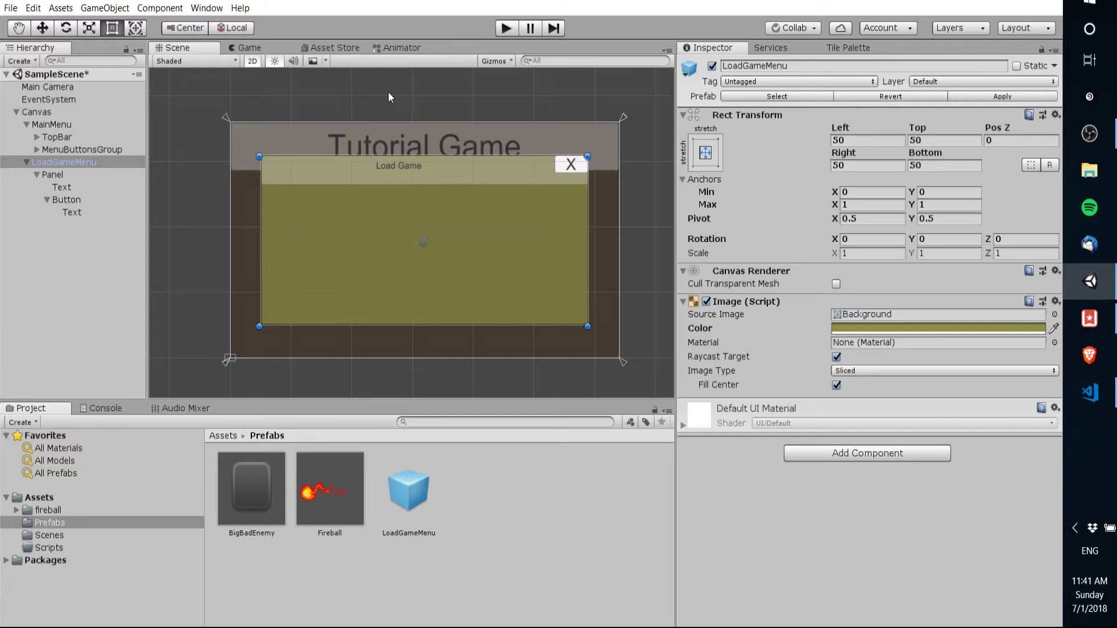
pyautogui.click(65, 172)
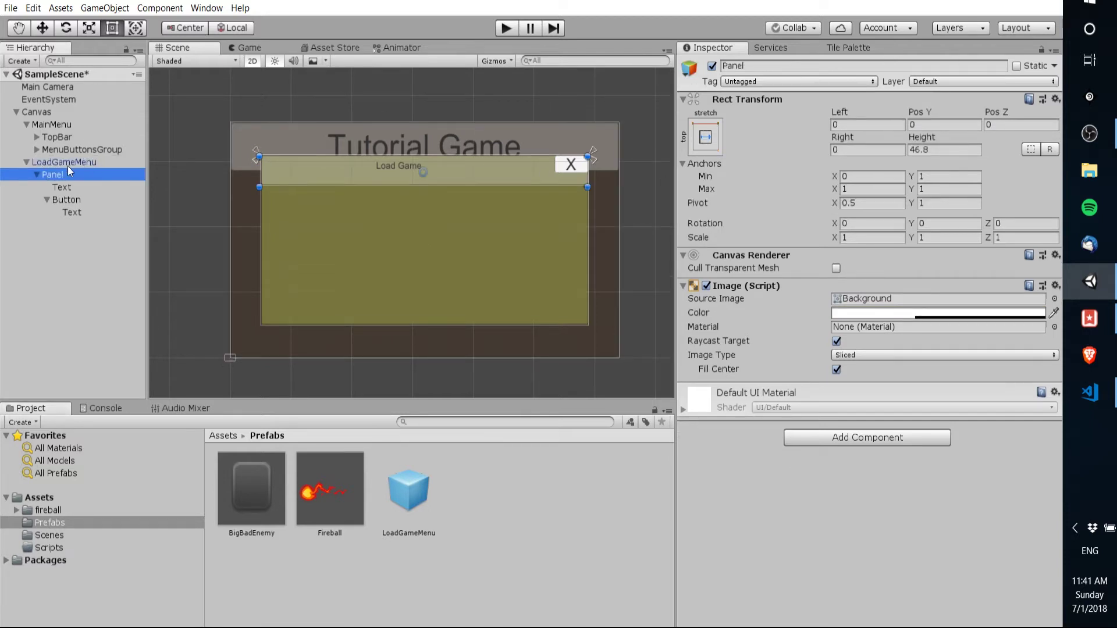
pyautogui.click(69, 162)
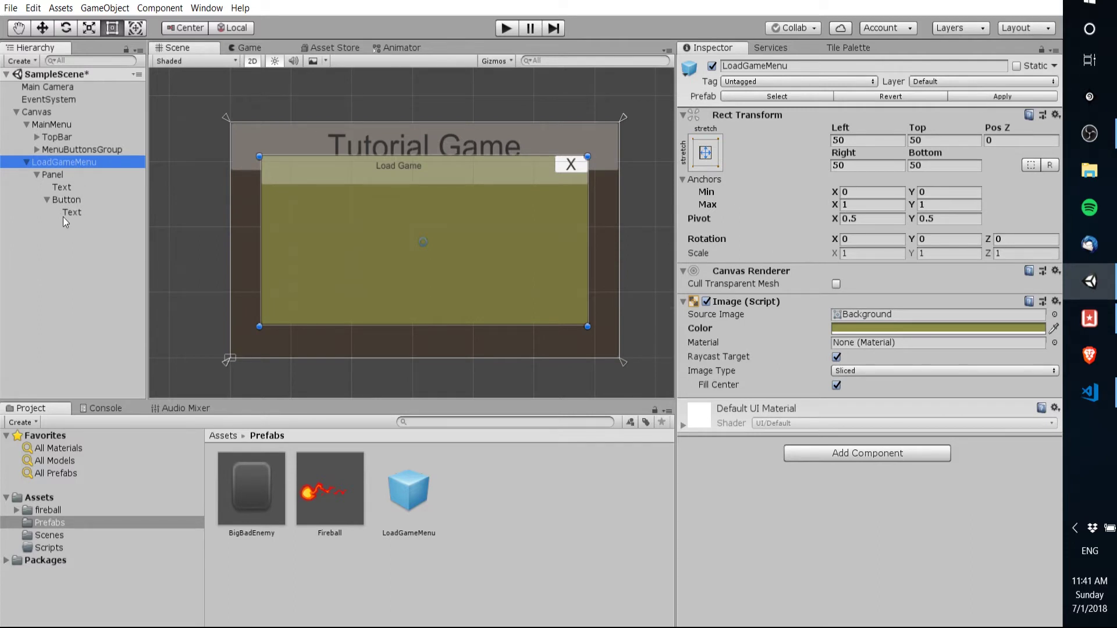
pyautogui.click(999, 97)
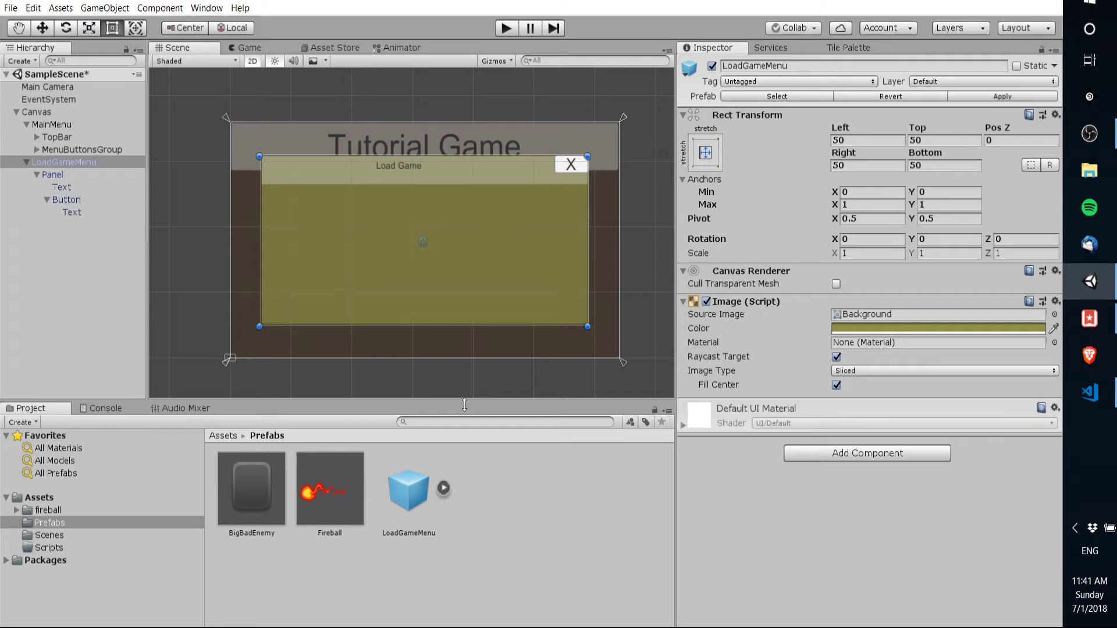
# Place a LoadGameMenu prefab copy under Canvas, keeping its stretched layout with 50 margins.
pyautogui.click(444, 487)
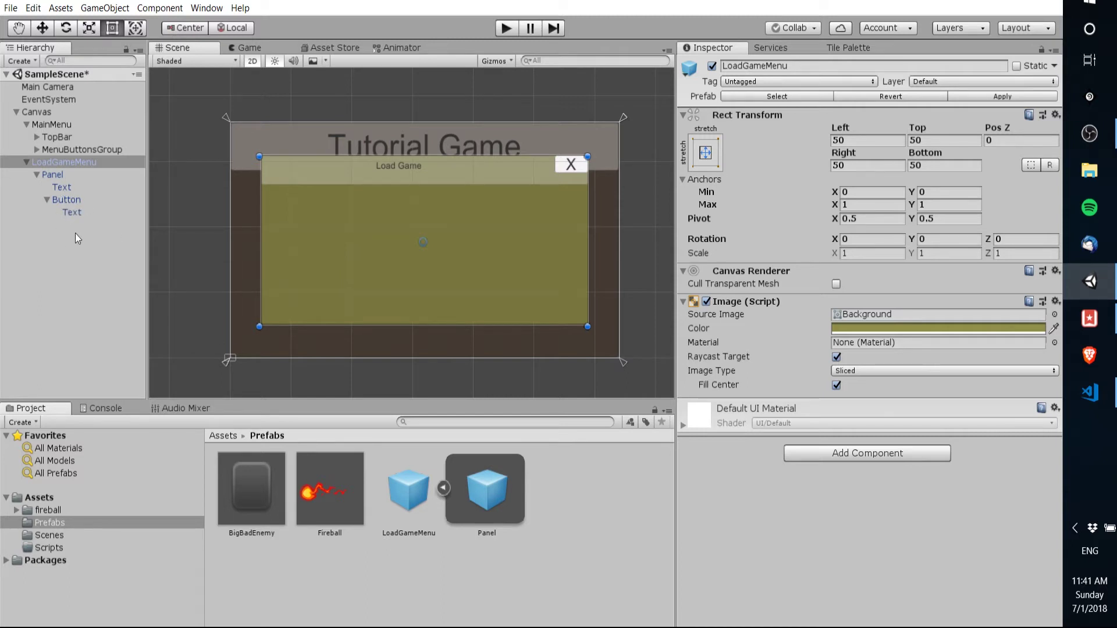
pyautogui.moveTo(408, 489); pyautogui.dragTo(98, 271)
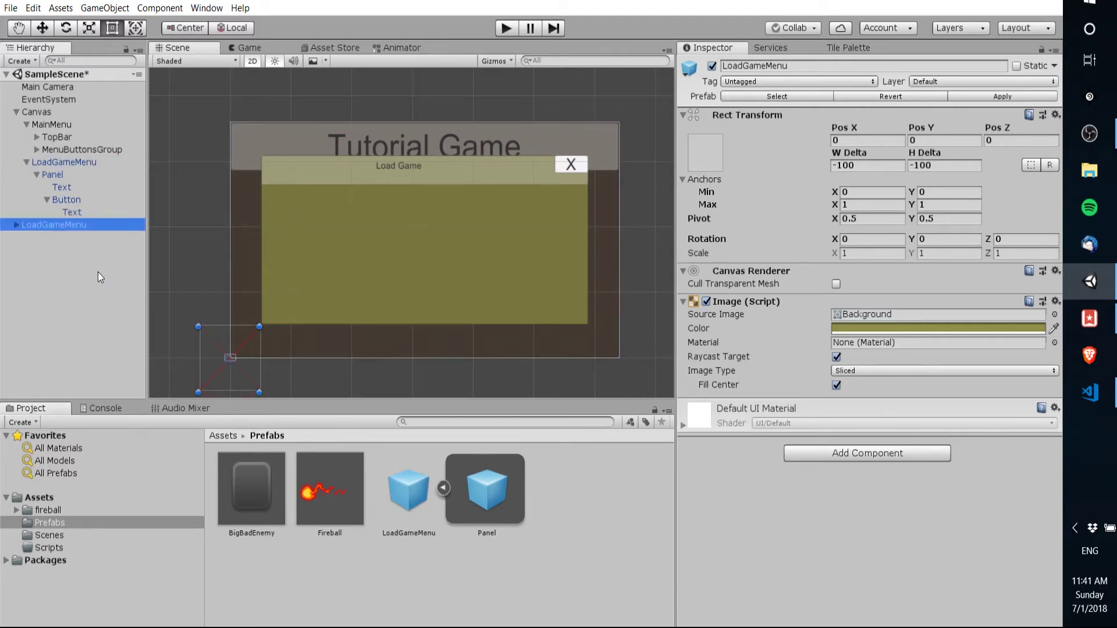
pyautogui.click(16, 225)
pyautogui.moveTo(42, 228); pyautogui.dragTo(73, 114)
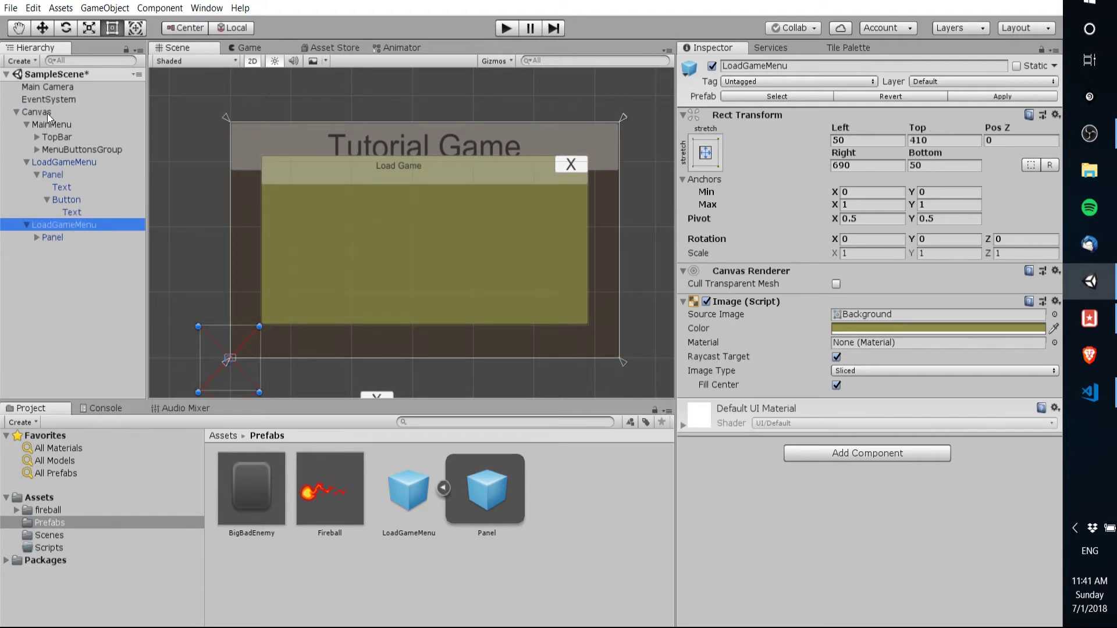
pyautogui.scroll(-2, 279, 308)
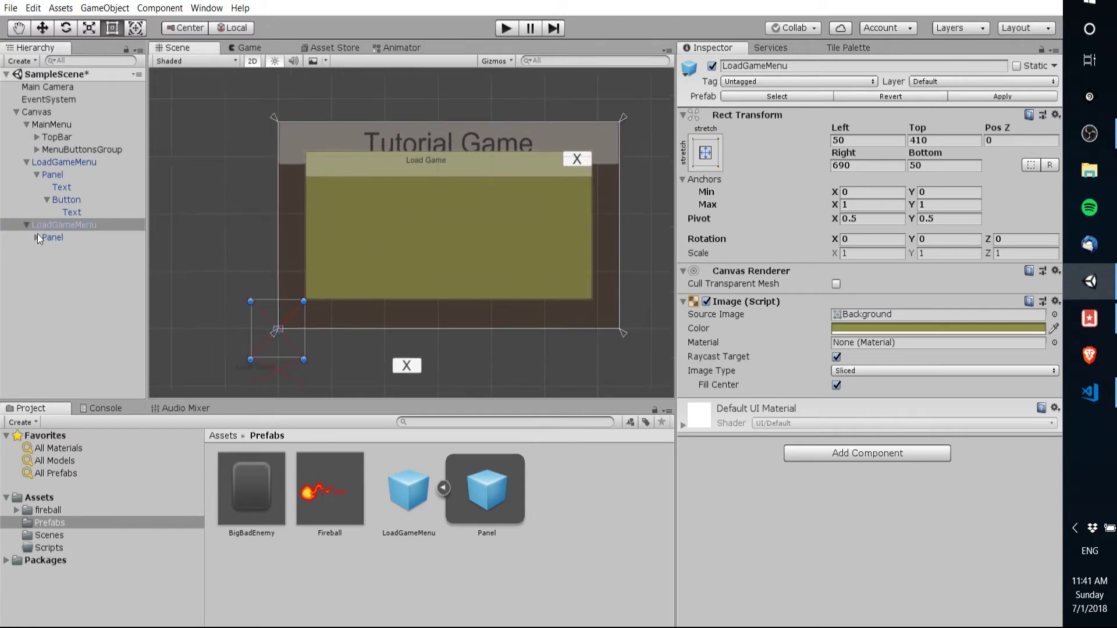
pyautogui.hotkey('ctrl', 'z')
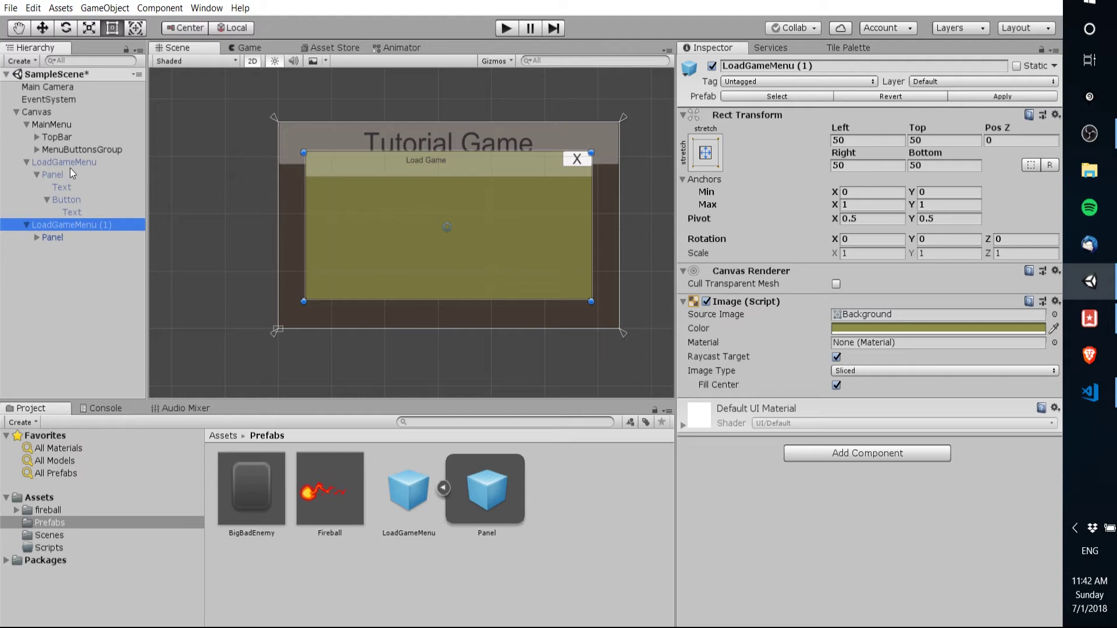
# Deactivate both LoadGameMenu and LoadGameMenu (1) so the main menu buttons show.
pyautogui.click(712, 66)
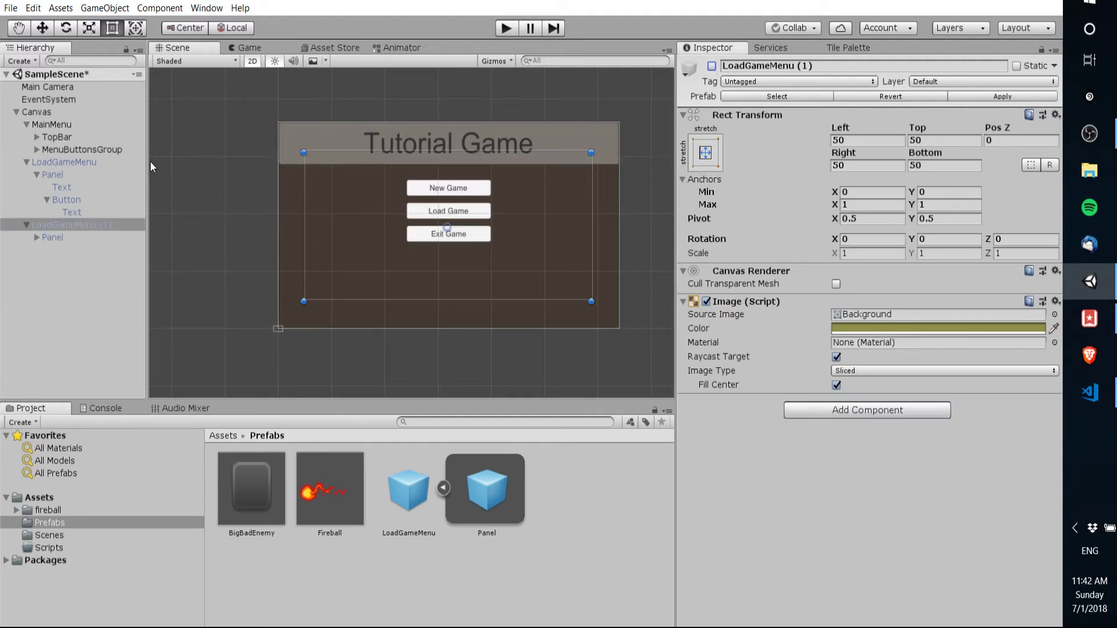
pyautogui.click(70, 162)
pyautogui.click(712, 66)
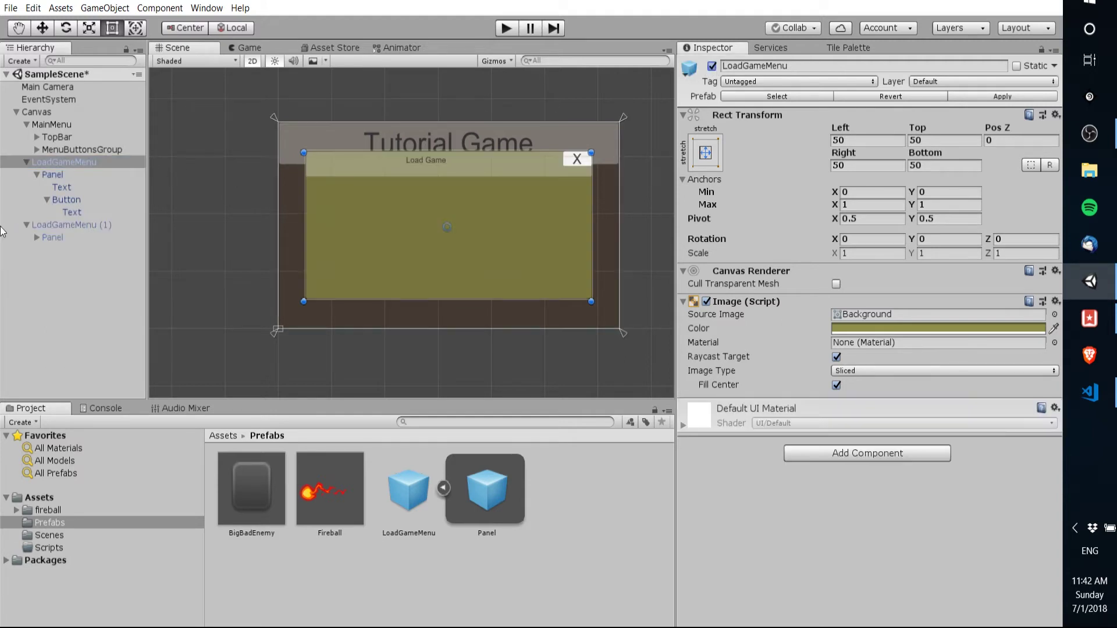
pyautogui.click(93, 224)
pyautogui.click(76, 161)
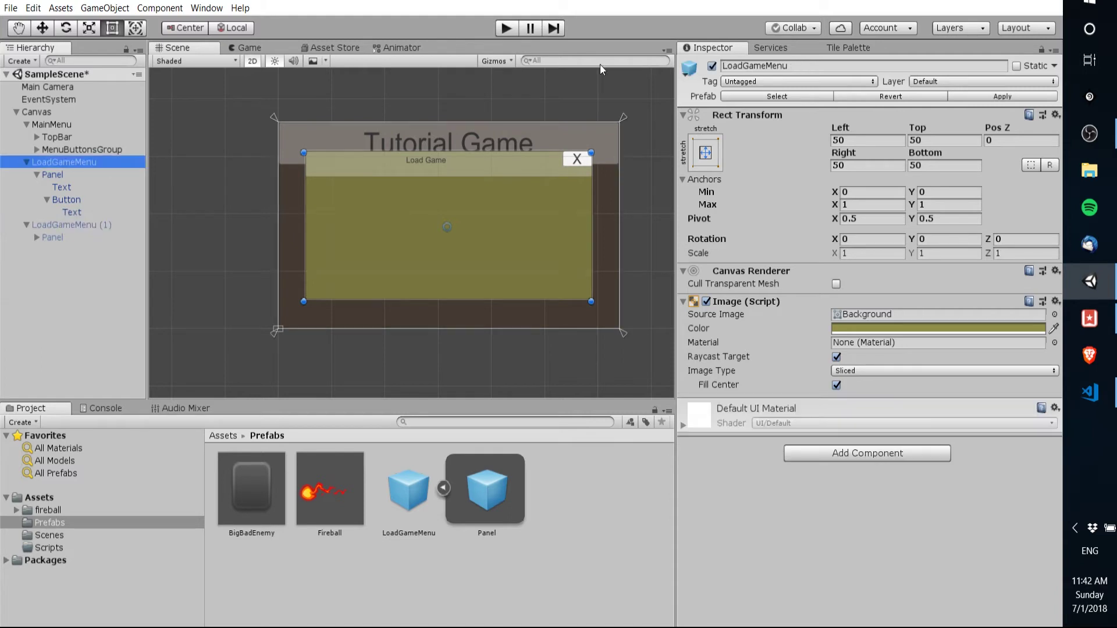
pyautogui.click(711, 65)
pyautogui.click(76, 224)
pyautogui.click(89, 162)
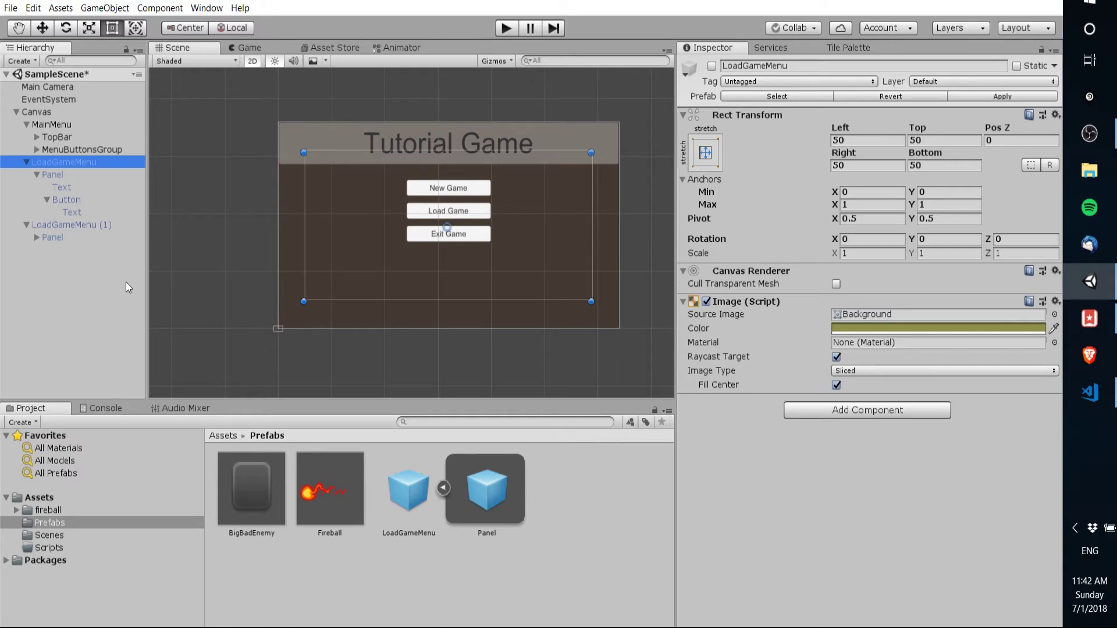
# Delete the duplicate LoadGameMenu (1) from the Hierarchy.
pyautogui.click(109, 226)
pyautogui.press('Delete')
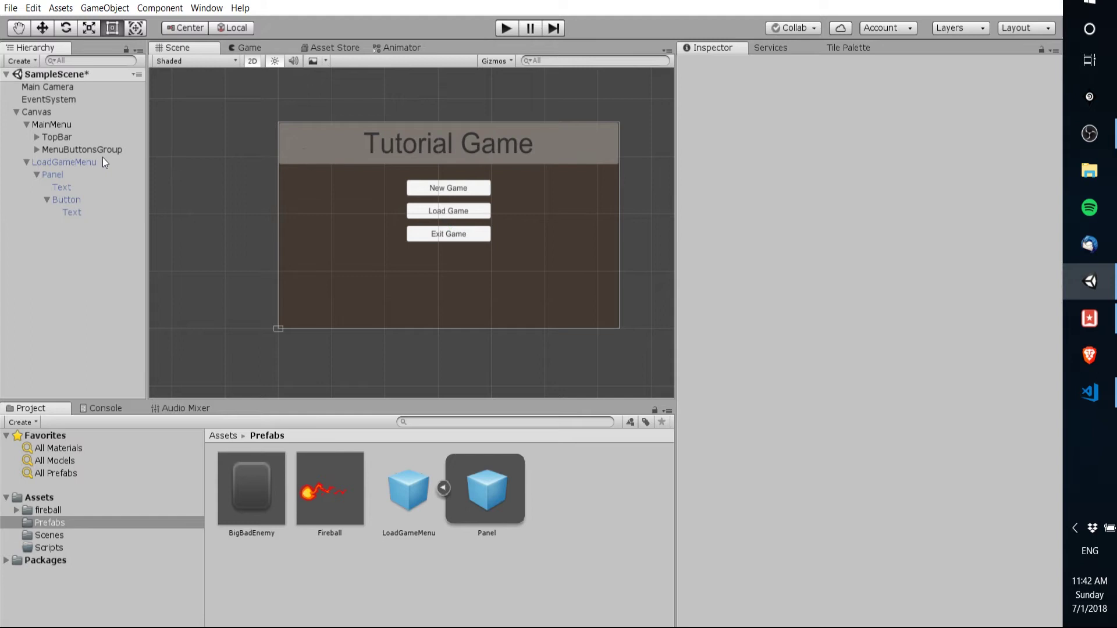
pyautogui.click(116, 165)
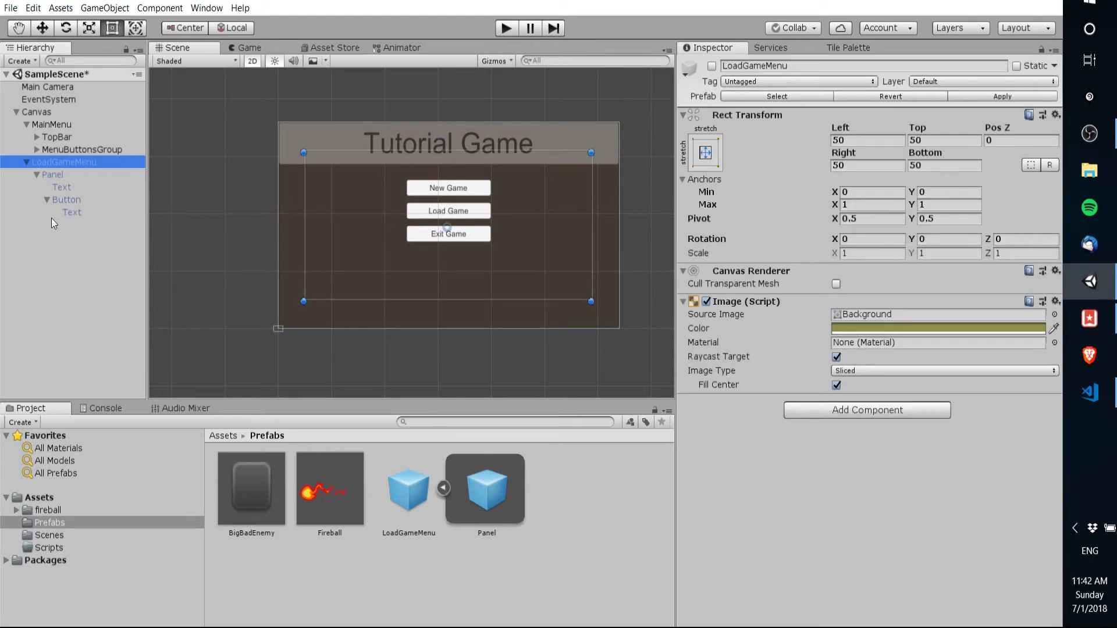
# Play the game and repeatedly open the Load Game popup and close it with X.
pyautogui.click(503, 28)
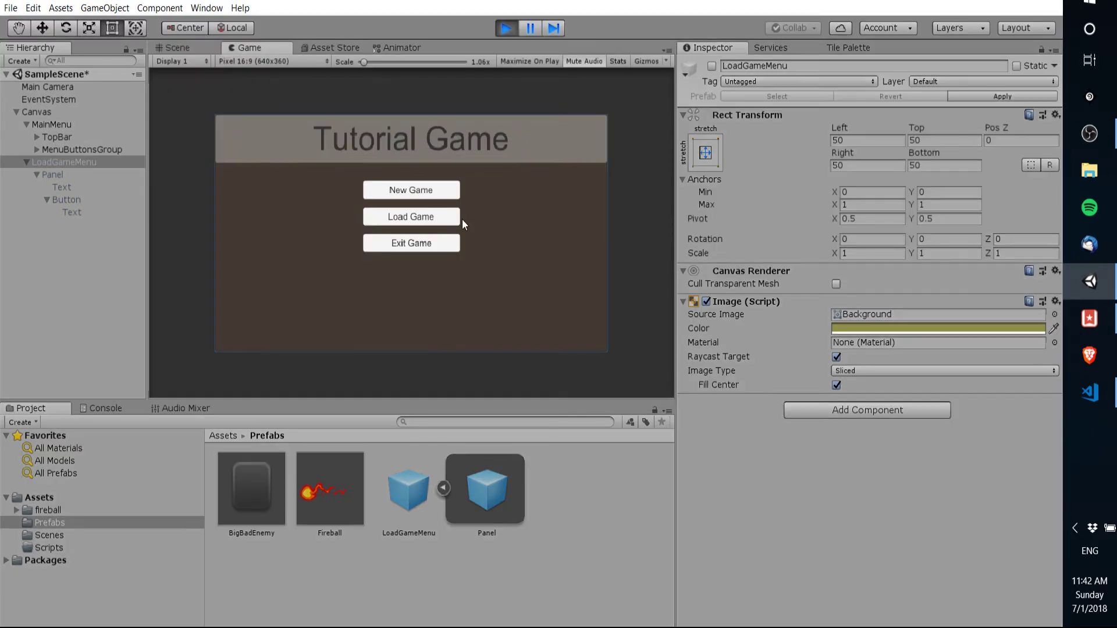
pyautogui.click(455, 219)
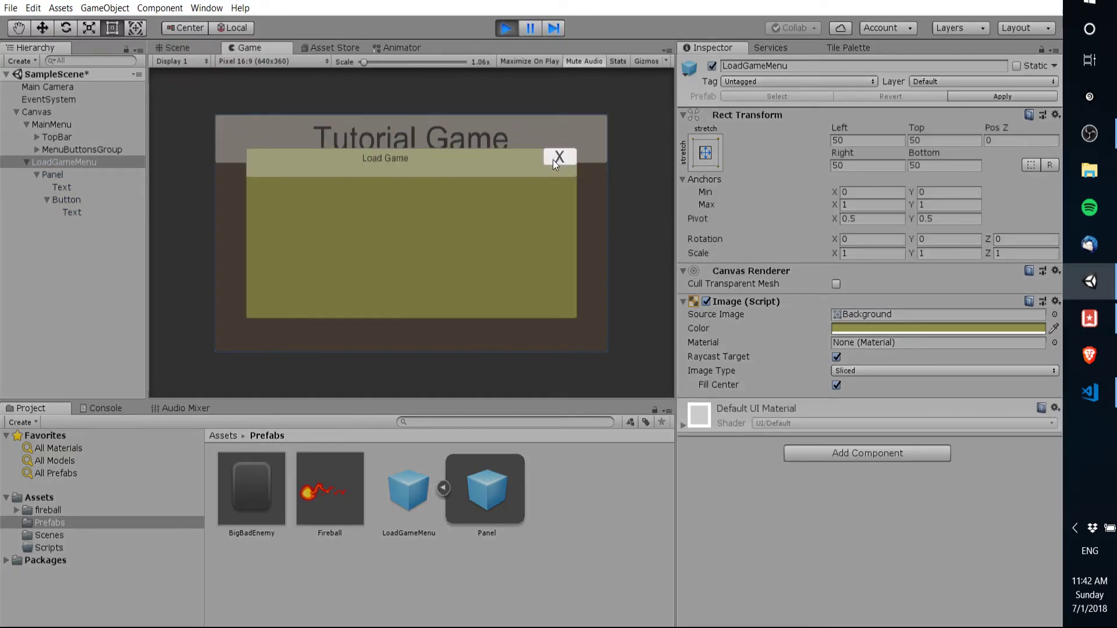
pyautogui.click(552, 160)
pyautogui.click(434, 218)
pyautogui.click(552, 159)
pyautogui.click(436, 217)
pyautogui.click(551, 160)
pyautogui.click(438, 214)
pyautogui.click(572, 161)
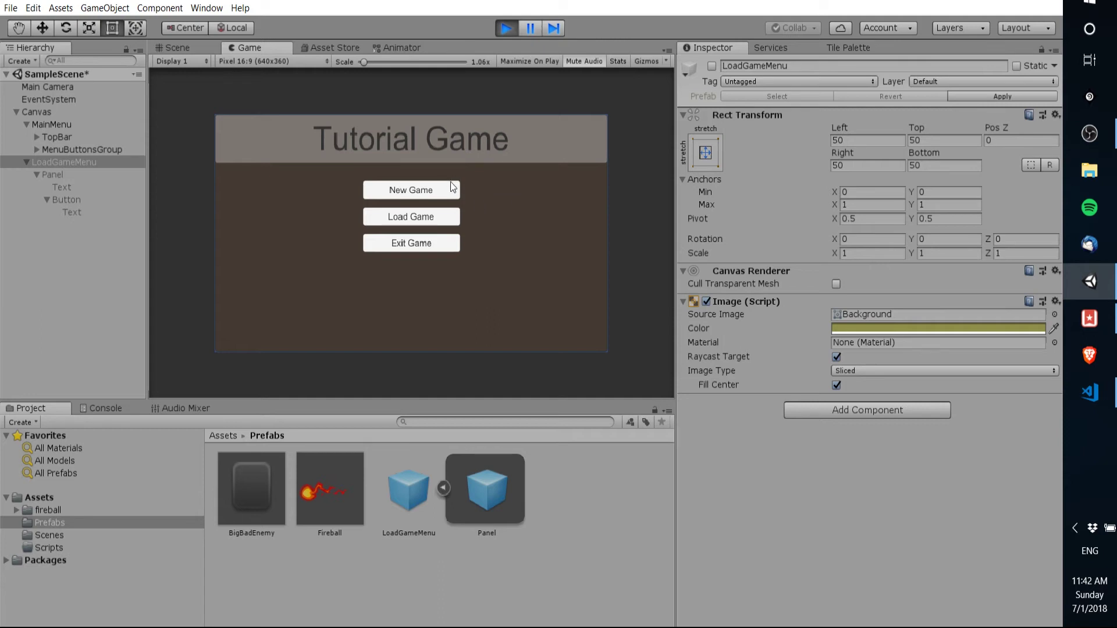
pyautogui.click(444, 223)
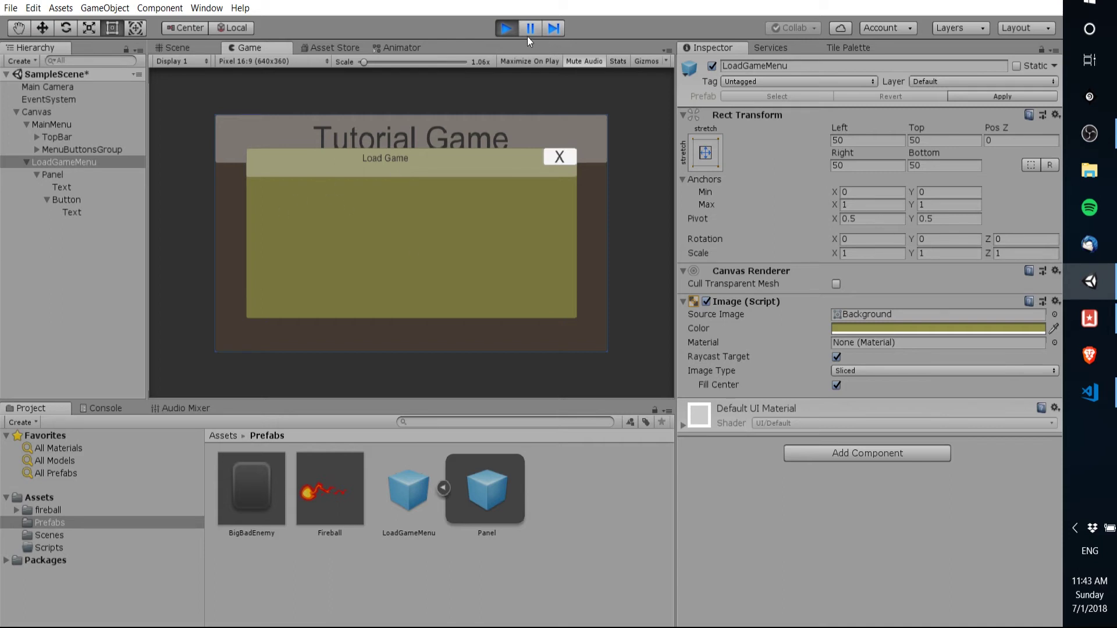
# Stop the game, create a Level1 scene in the Scenes folder, then play again.
pyautogui.click(505, 28)
pyautogui.click(30, 408)
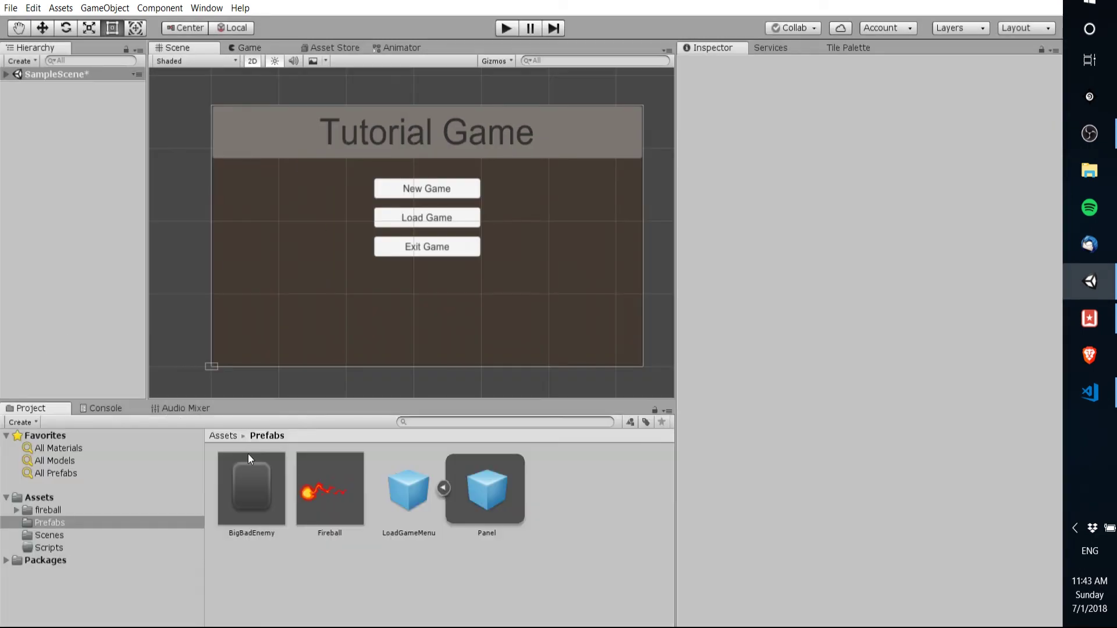
pyautogui.click(53, 535)
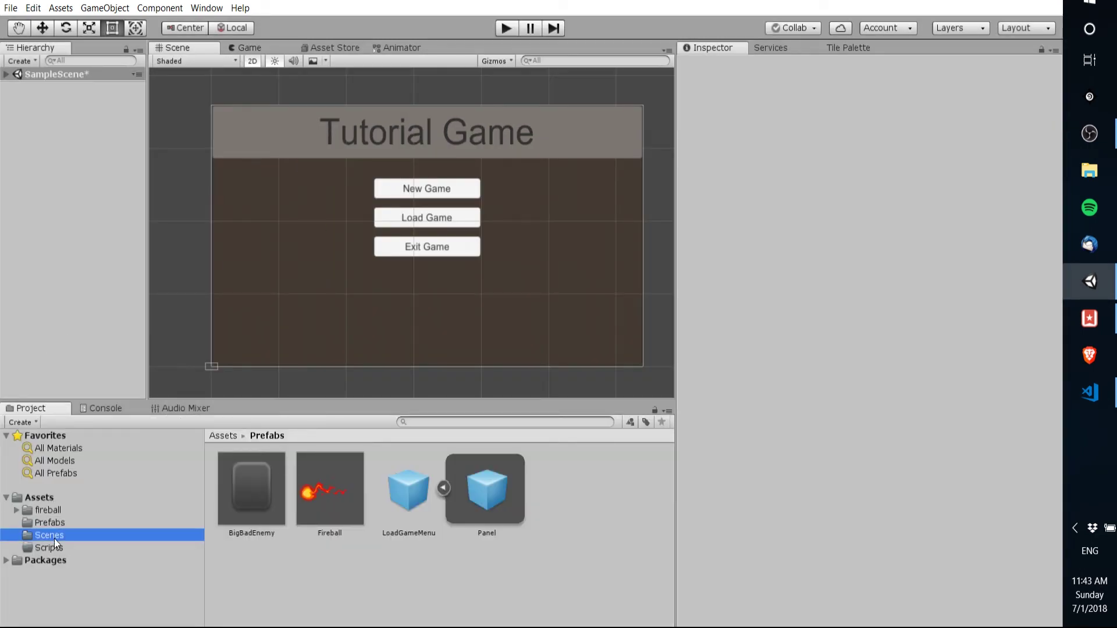
pyautogui.rightClick(357, 497)
pyautogui.moveTo(401, 197)
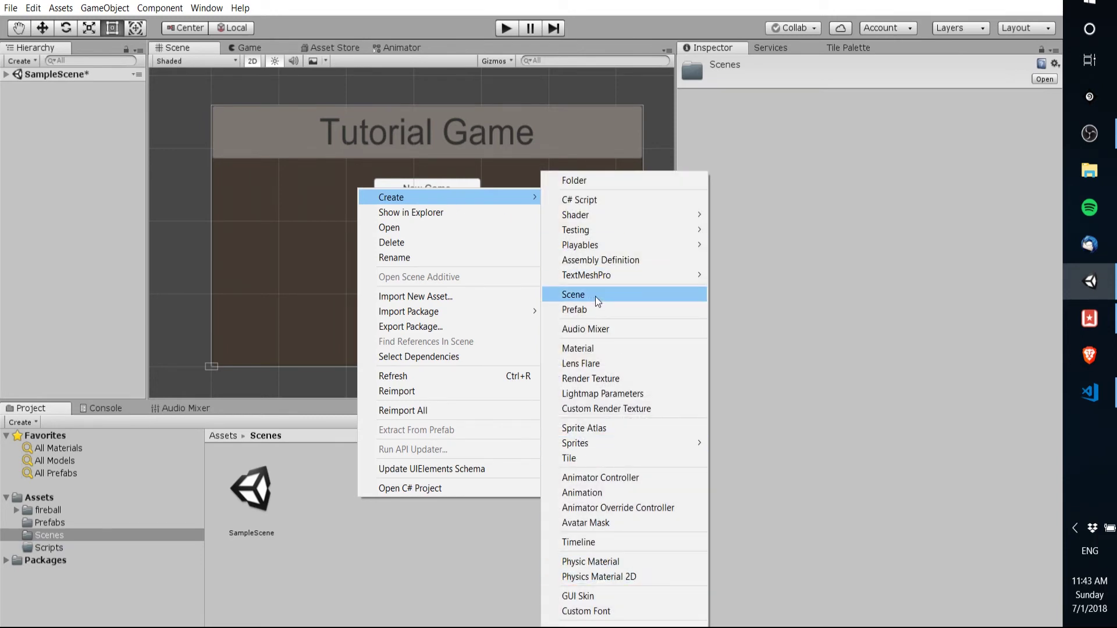
pyautogui.click(595, 295)
pyautogui.write('Level1')
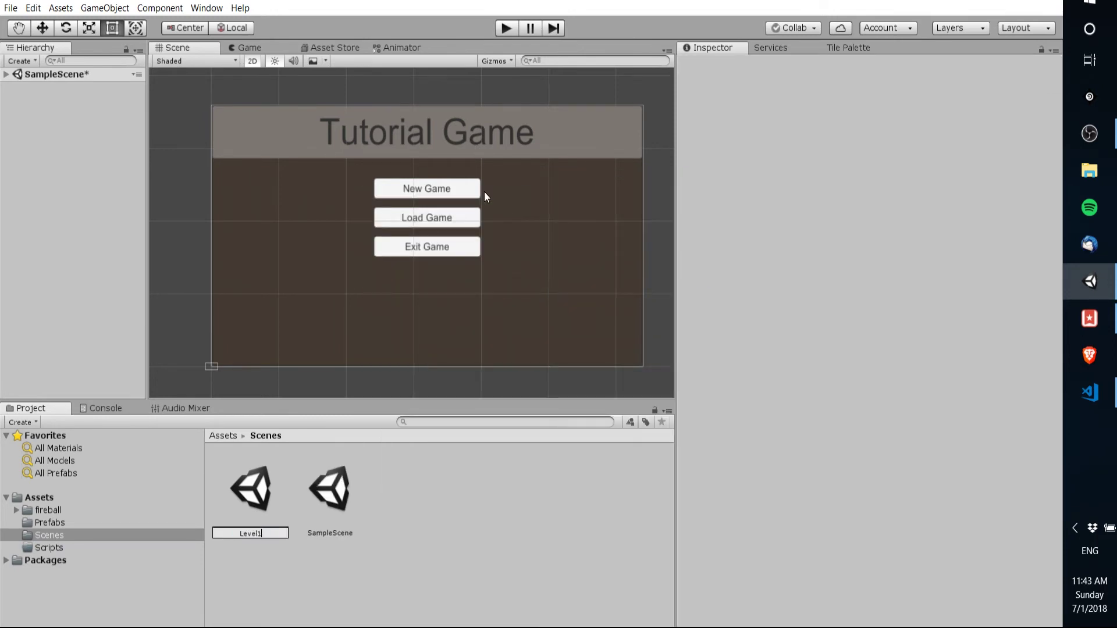
pyautogui.press('Return')
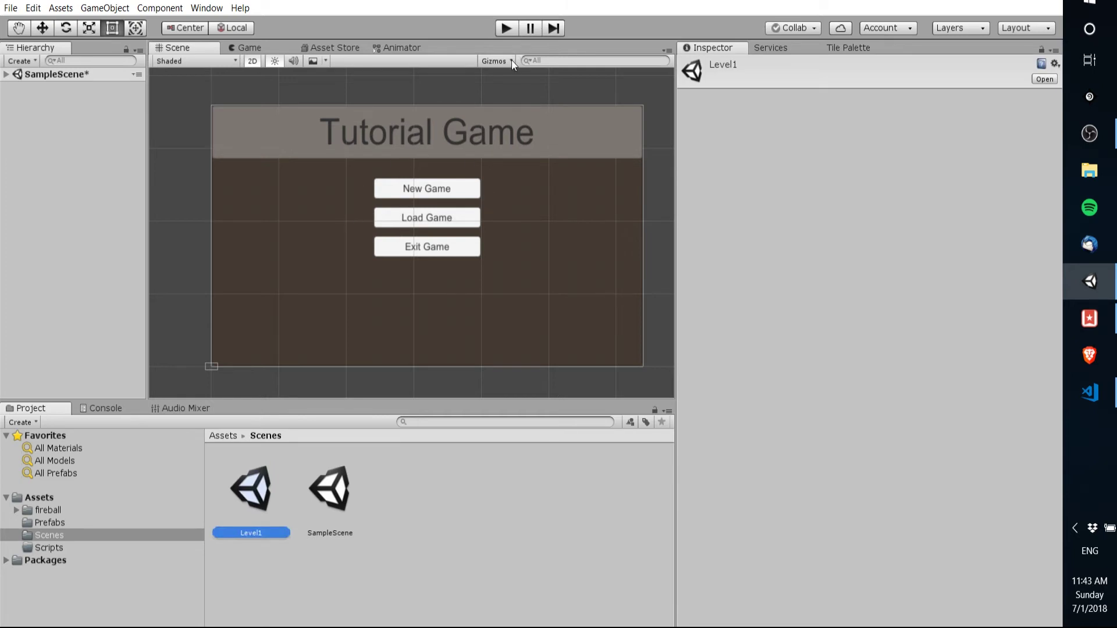
pyautogui.click(506, 34)
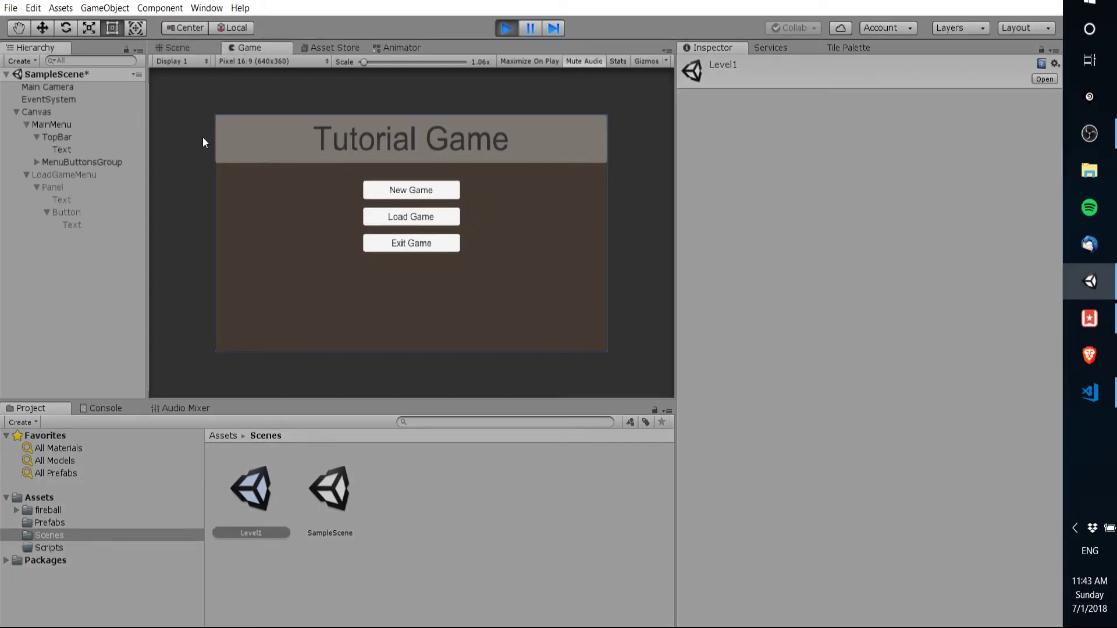
# Try New Game, read the Level1 not-in-build-settings error in the Console, and stop playing.
pyautogui.click(404, 190)
pyautogui.click(102, 408)
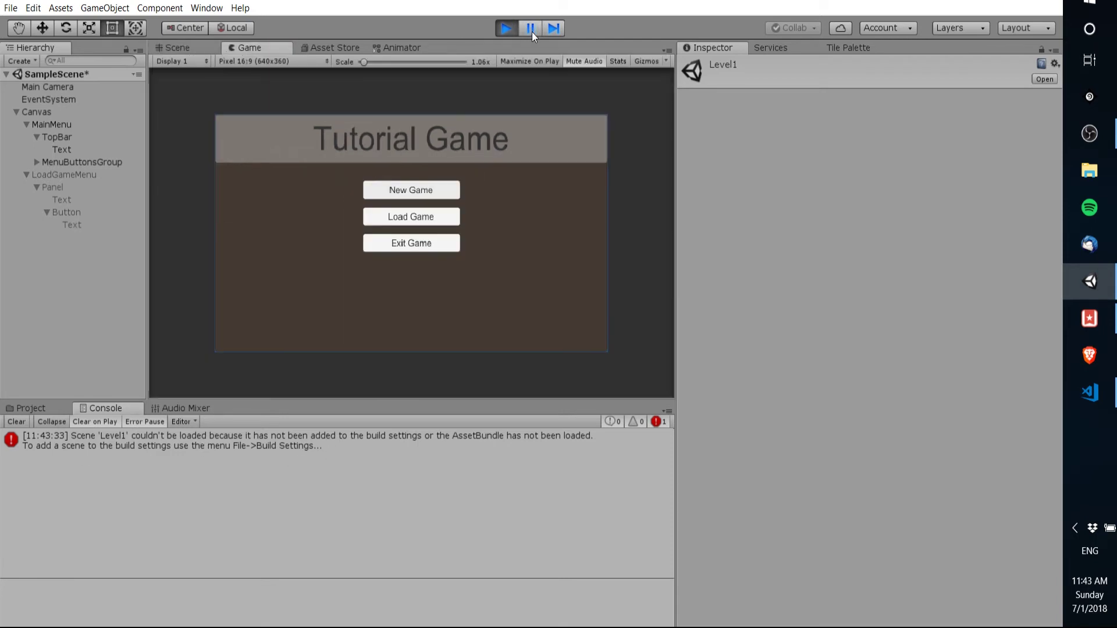
pyautogui.click(516, 27)
# Add the Level1 scene to the Hierarchy and unload it, keeping it listed.
pyautogui.click(29, 409)
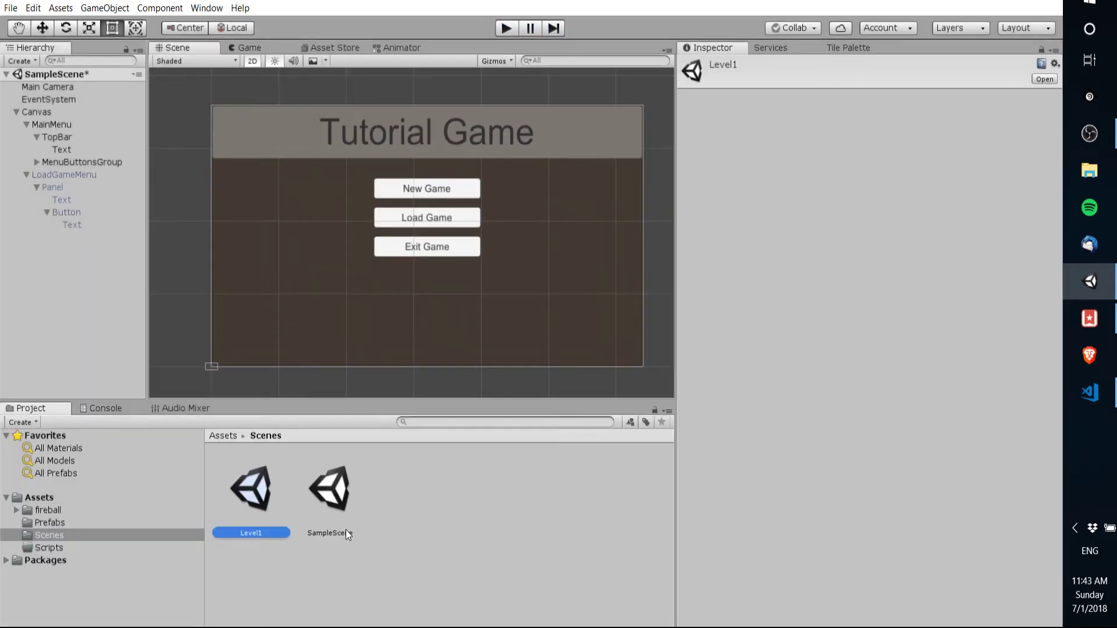
pyautogui.moveTo(267, 510); pyautogui.dragTo(78, 264)
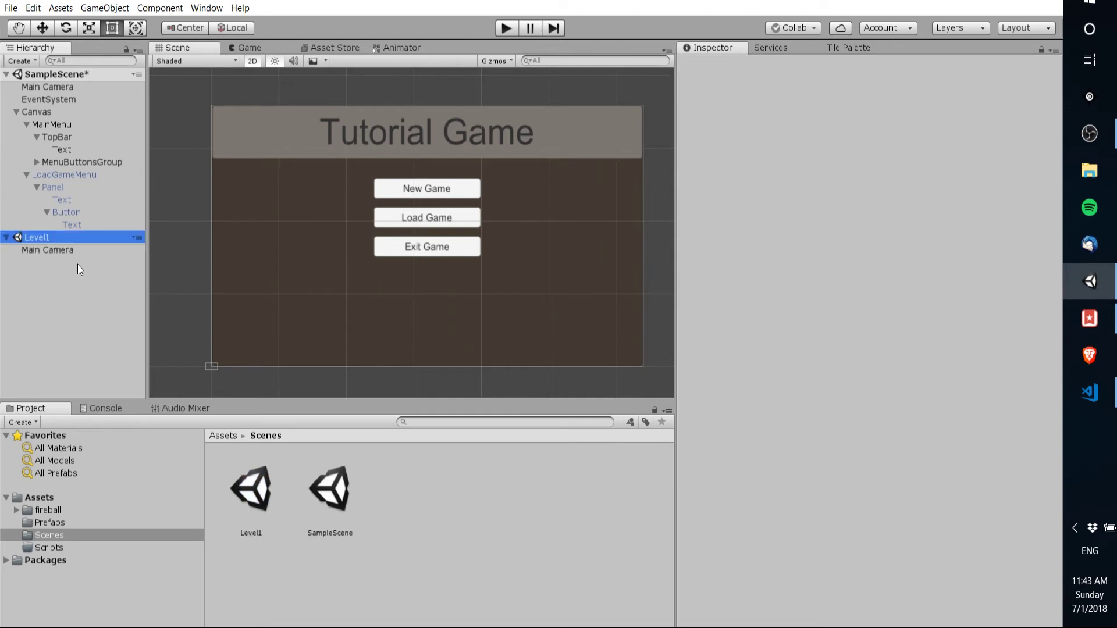
pyautogui.rightClick(93, 236)
pyautogui.click(128, 315)
# Add the open Scenes/Level1 to Build Settings as build index 1.
pyautogui.click(11, 8)
pyautogui.click(49, 145)
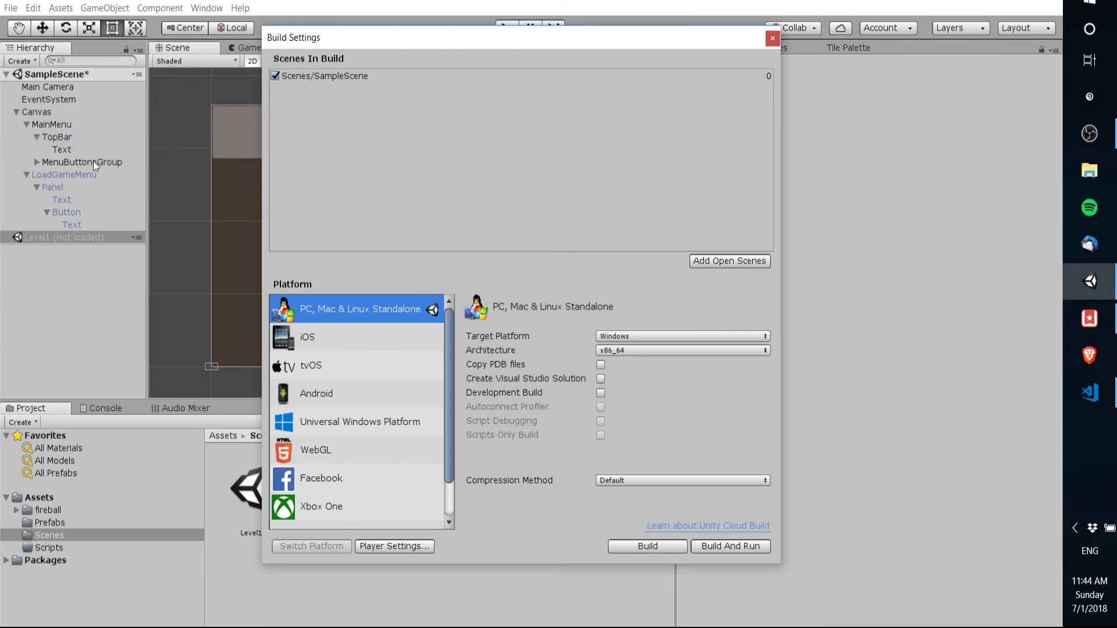
pyautogui.click(717, 263)
pyautogui.moveTo(324, 40); pyautogui.dragTo(432, 71)
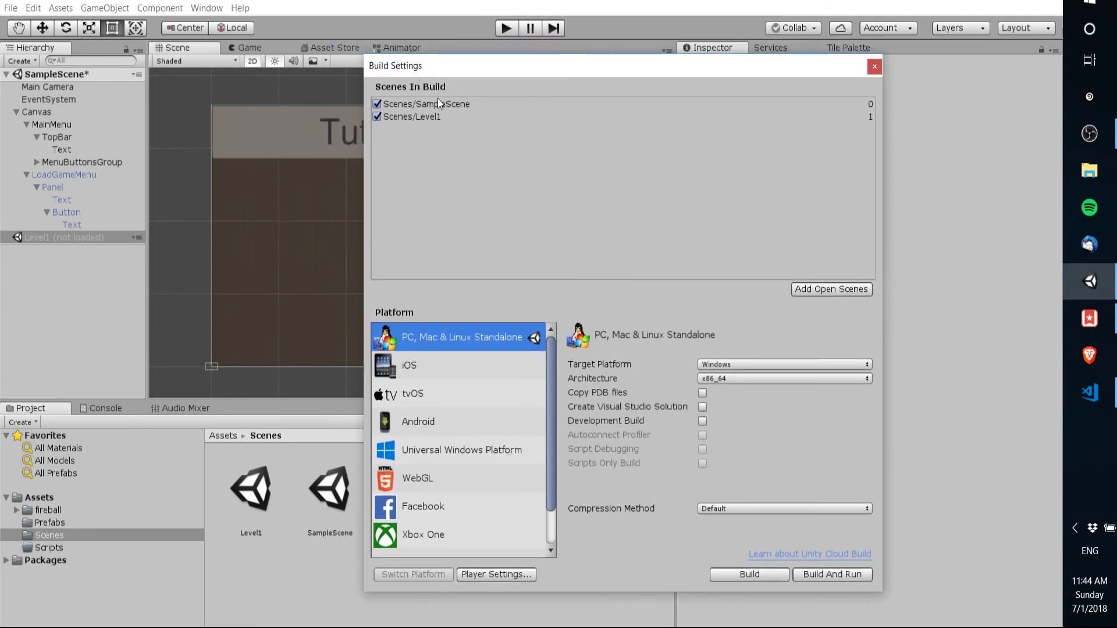
# Close Build Settings and remove the Level1 scene from the Hierarchy, leaving SampleScene alone.
pyautogui.click(875, 67)
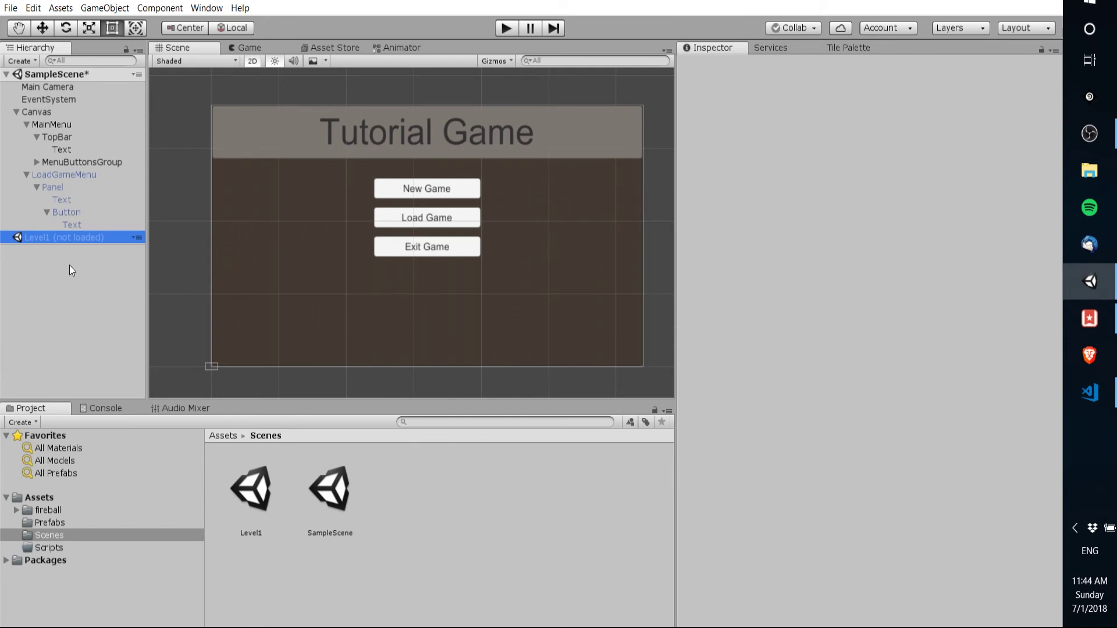
pyautogui.rightClick(113, 237)
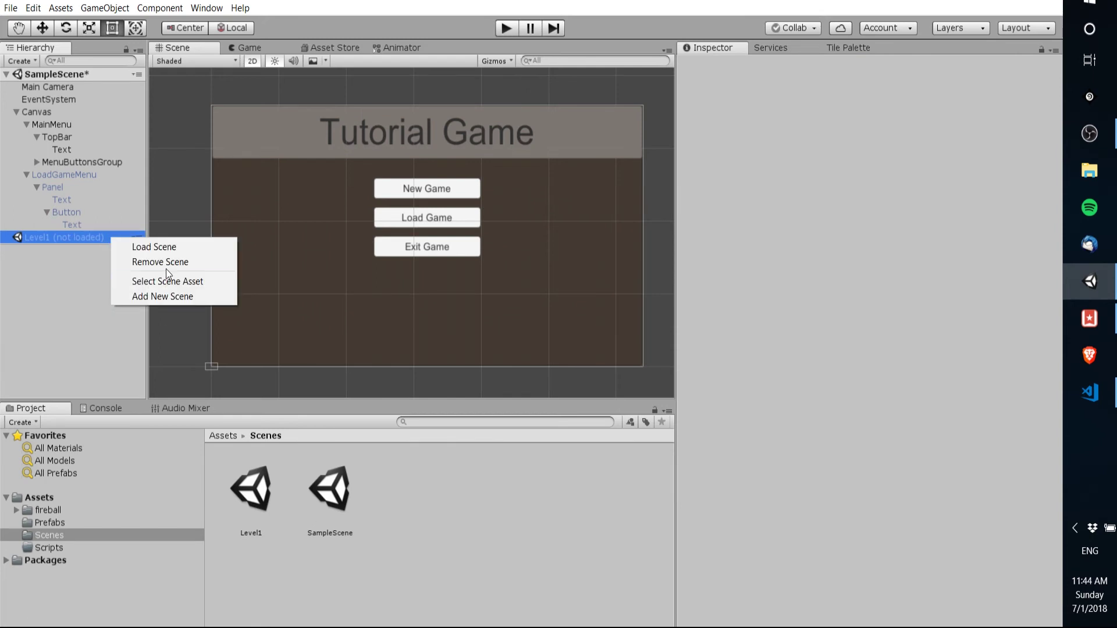
pyautogui.click(37, 268)
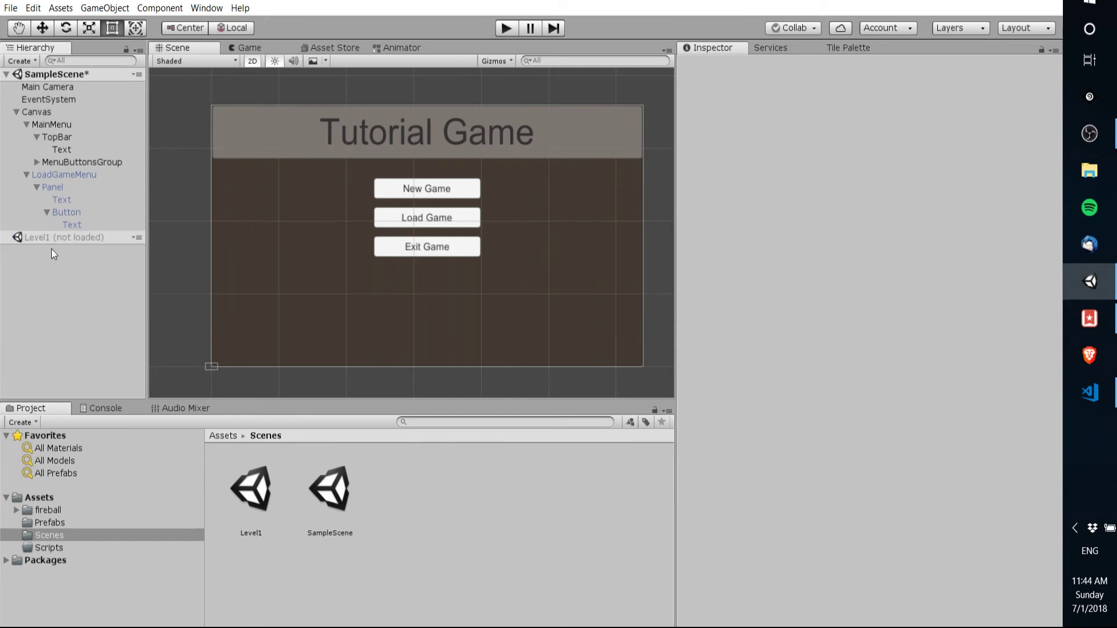
pyautogui.rightClick(55, 239)
pyautogui.click(93, 266)
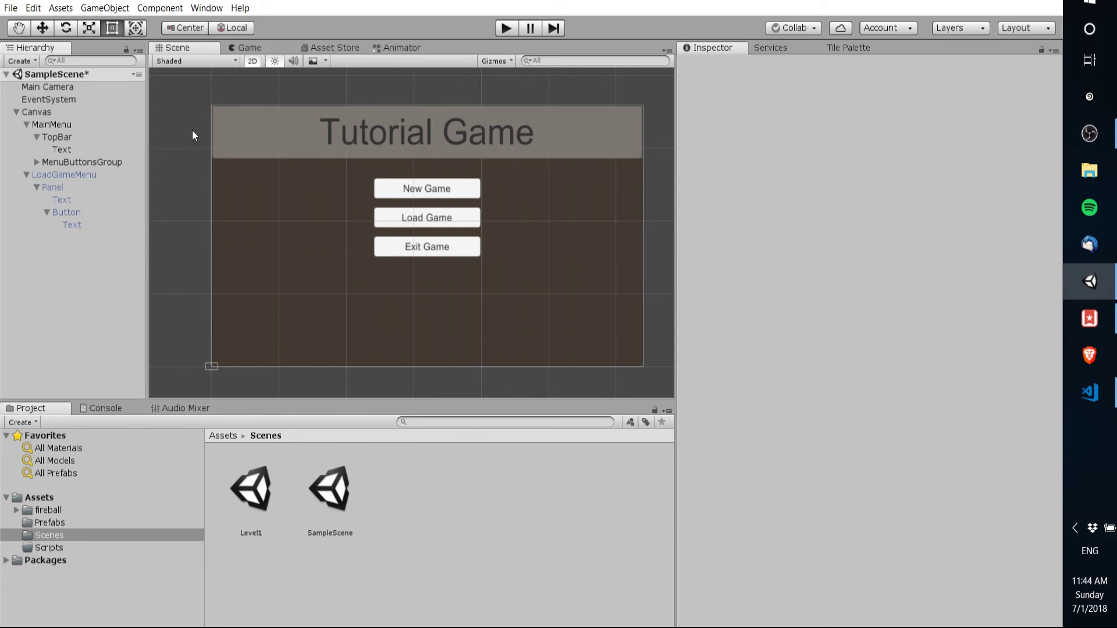
pyautogui.click(99, 223)
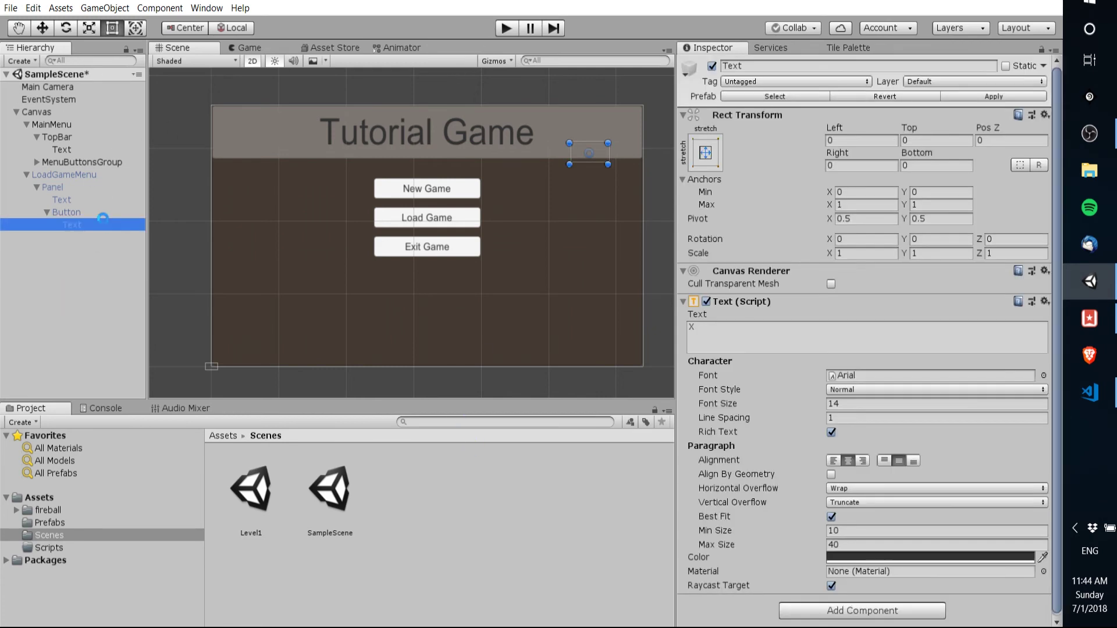
# Test in play mode that New Game loads the empty Level1 with only its Main Camera, then stop.
pyautogui.click(507, 28)
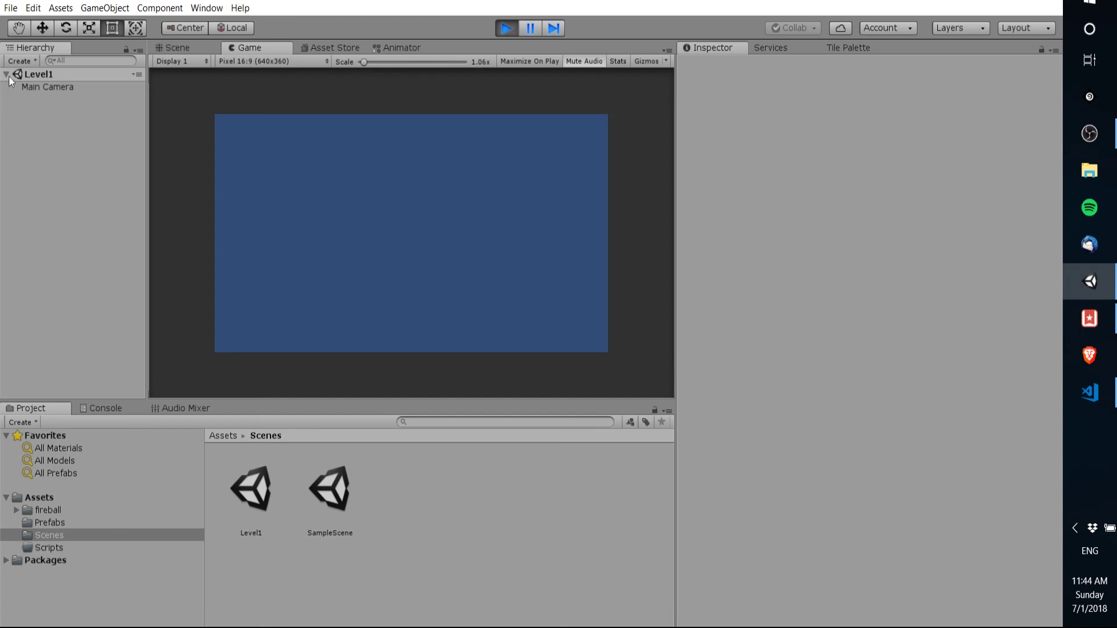
pyautogui.click(39, 88)
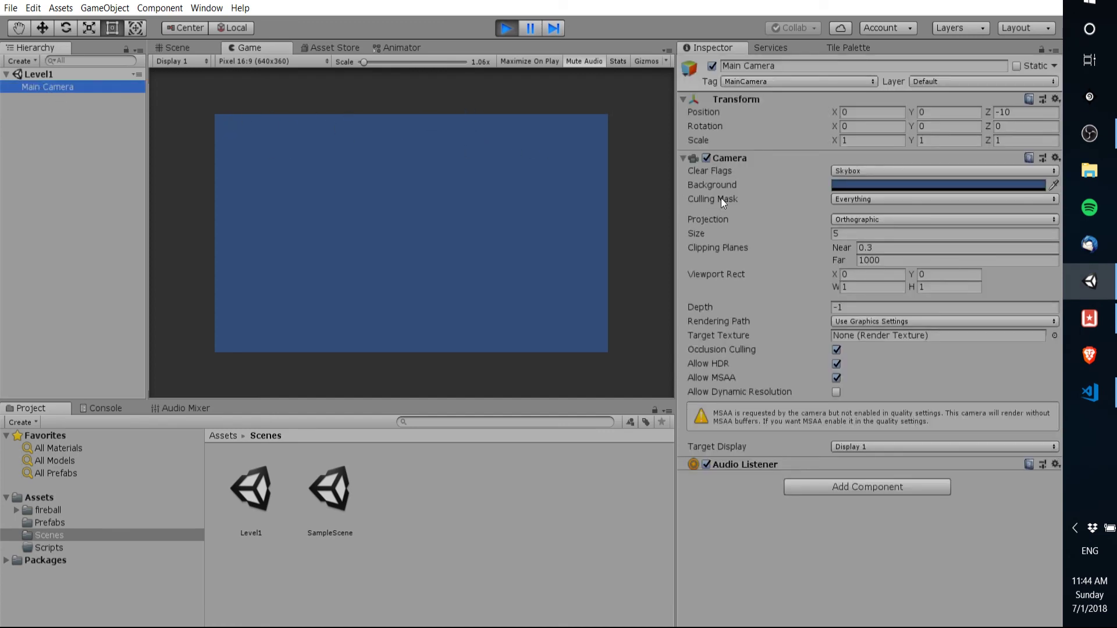
pyautogui.click(506, 28)
pyautogui.click(52, 101)
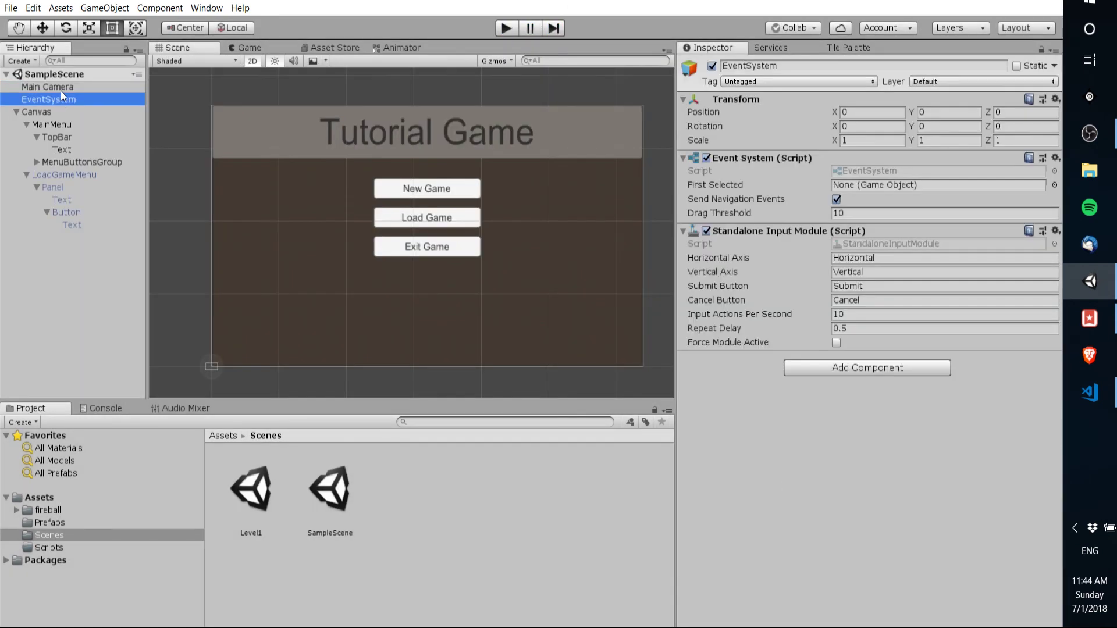
pyautogui.click(61, 91)
pyautogui.click(57, 113)
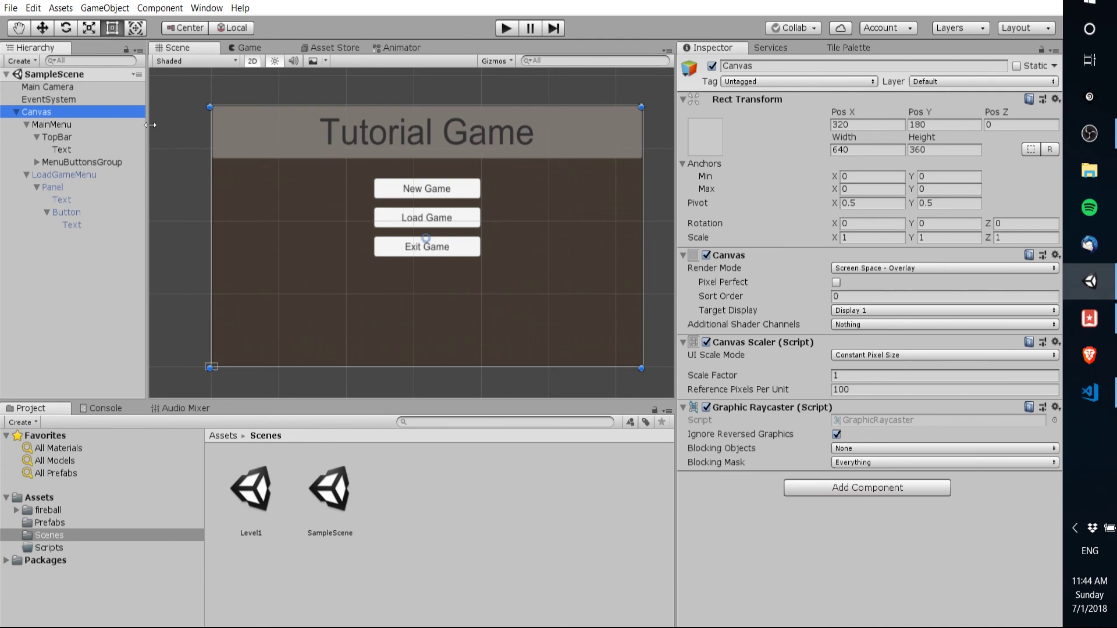
pyautogui.click(106, 86)
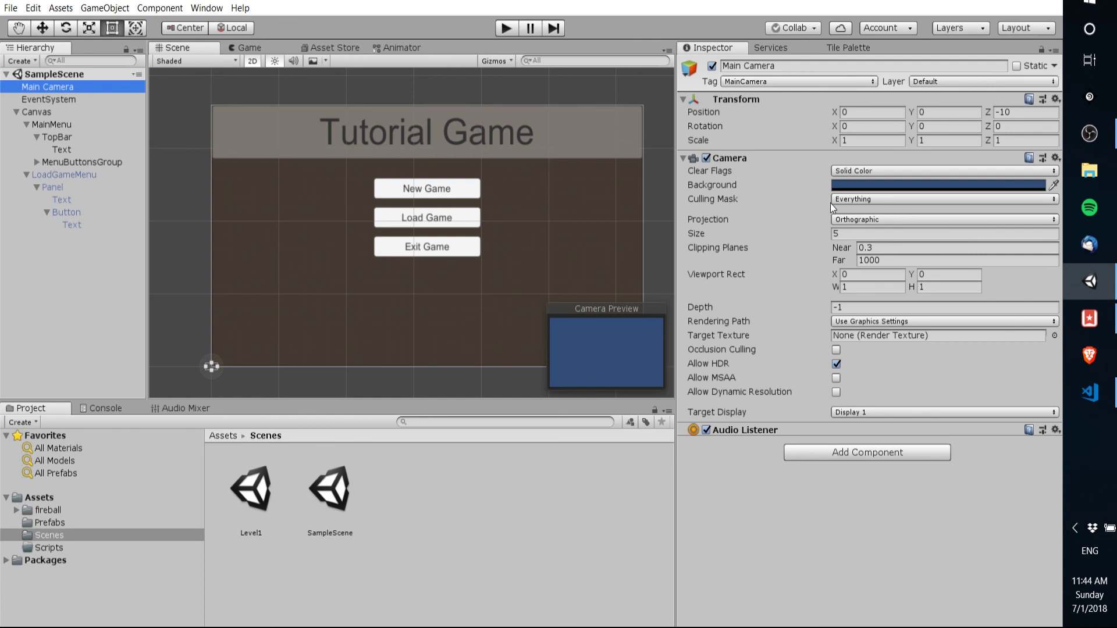
pyautogui.scroll(-3, 539, 232)
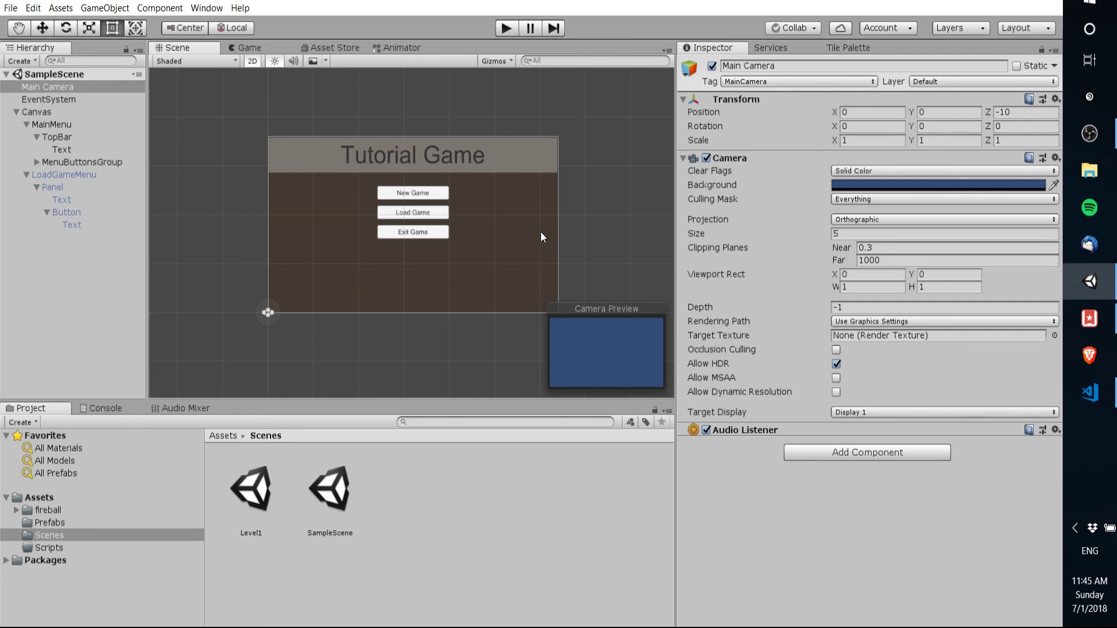
pyautogui.scroll(2, 540, 231)
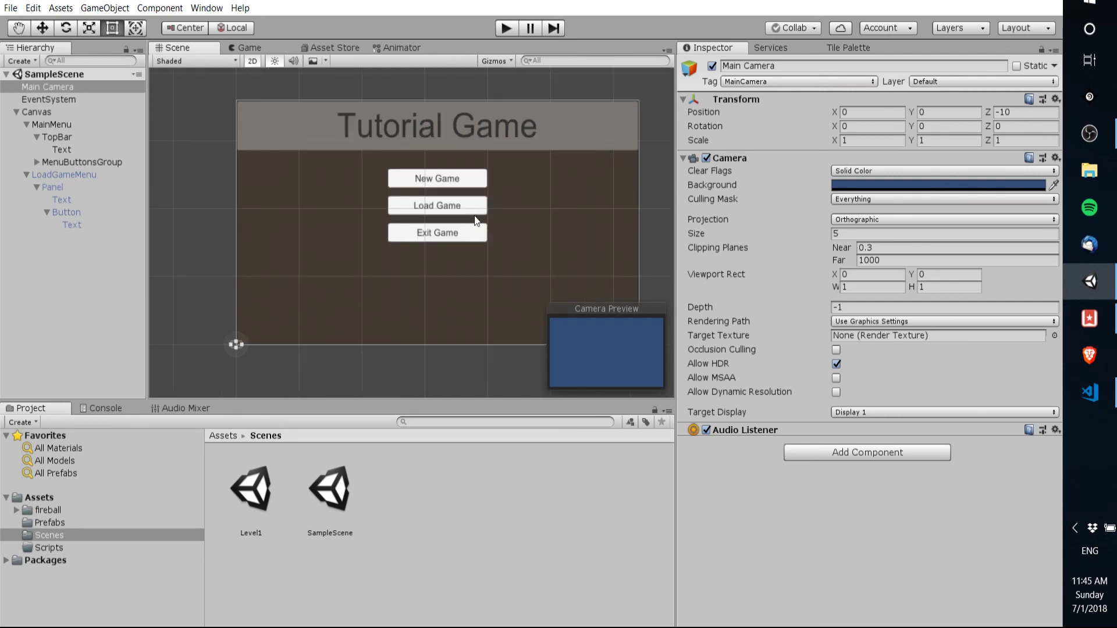